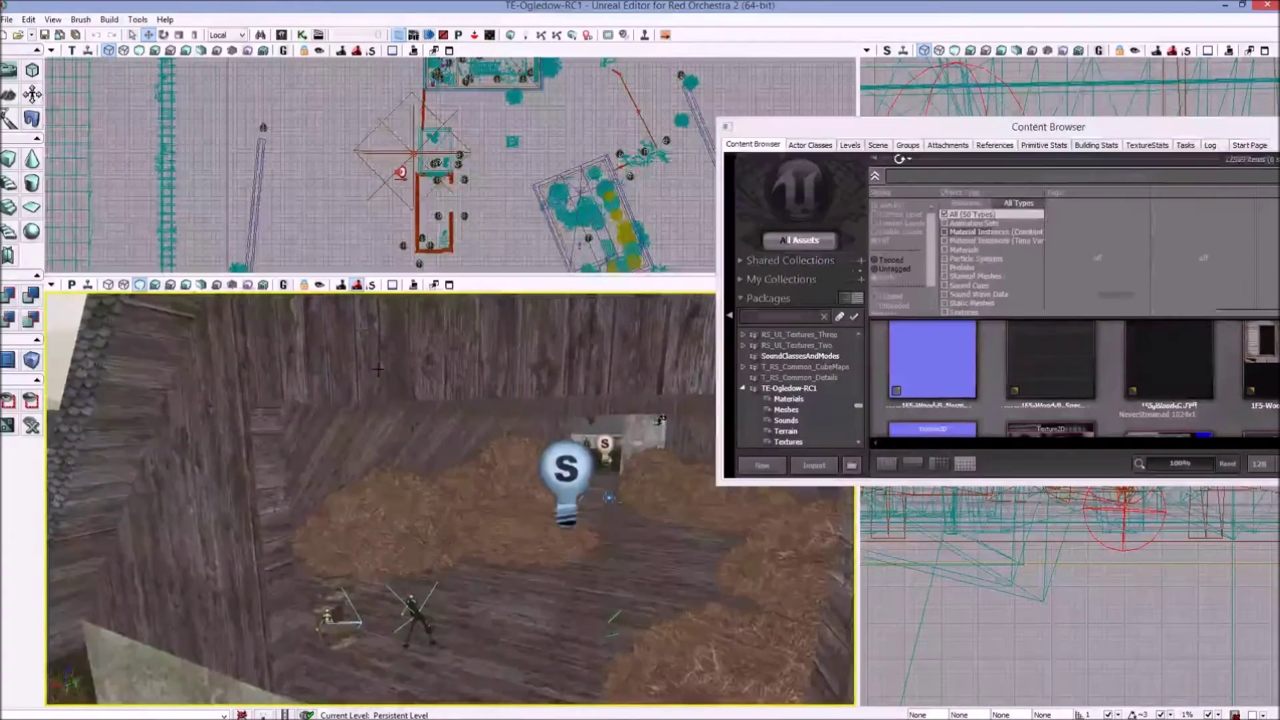
Compare the barn interior in the perspective view between lit and unlit shading, finishing in unlit mode
left_click(156, 286)
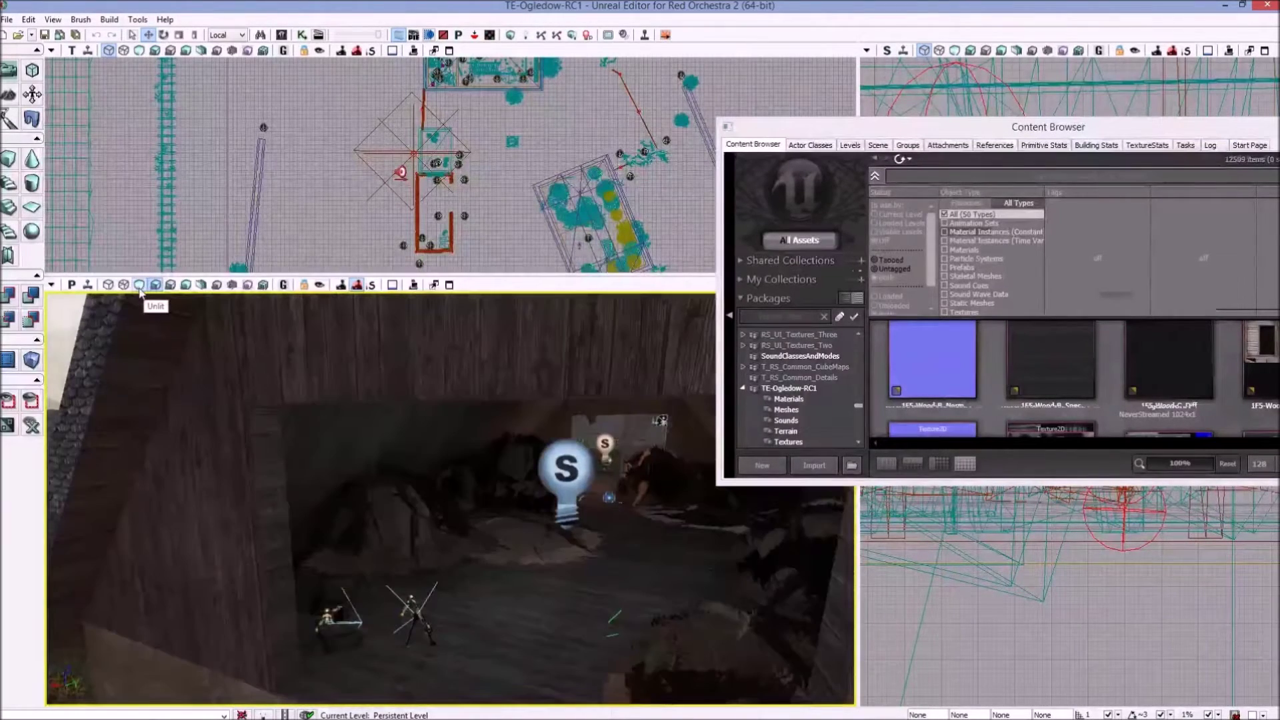
left_click(139, 286)
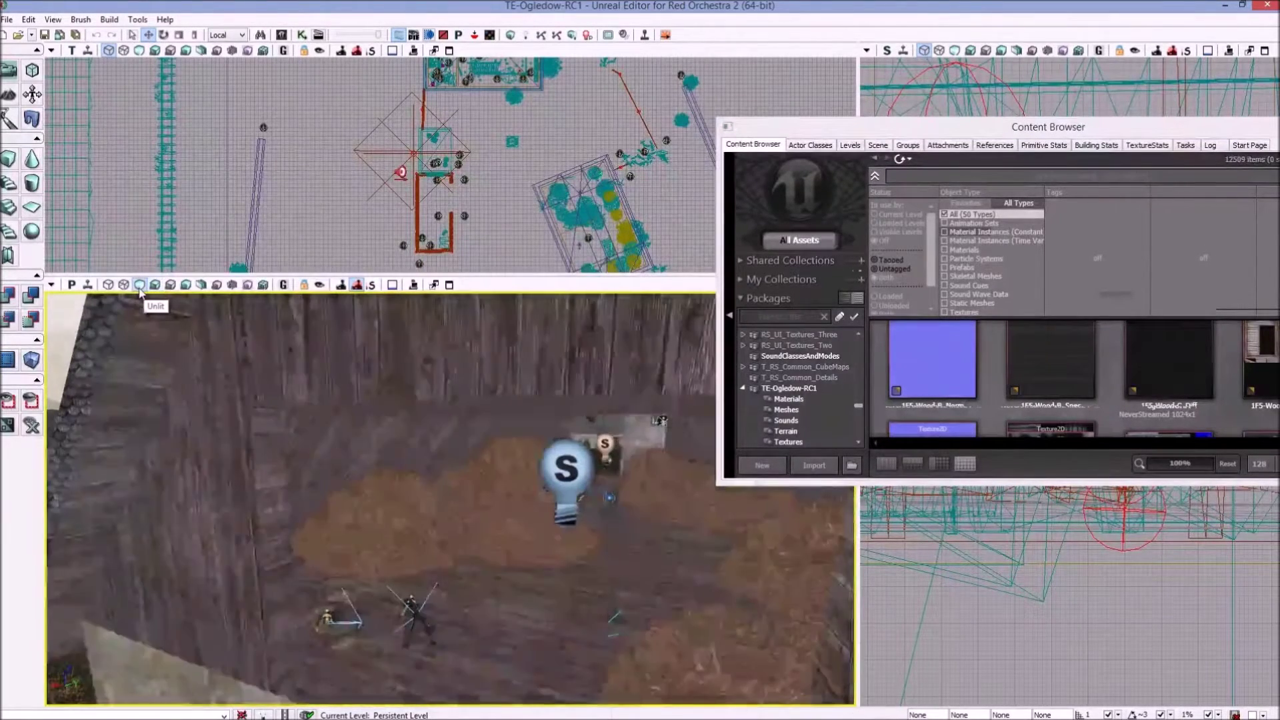
left_click(155, 285)
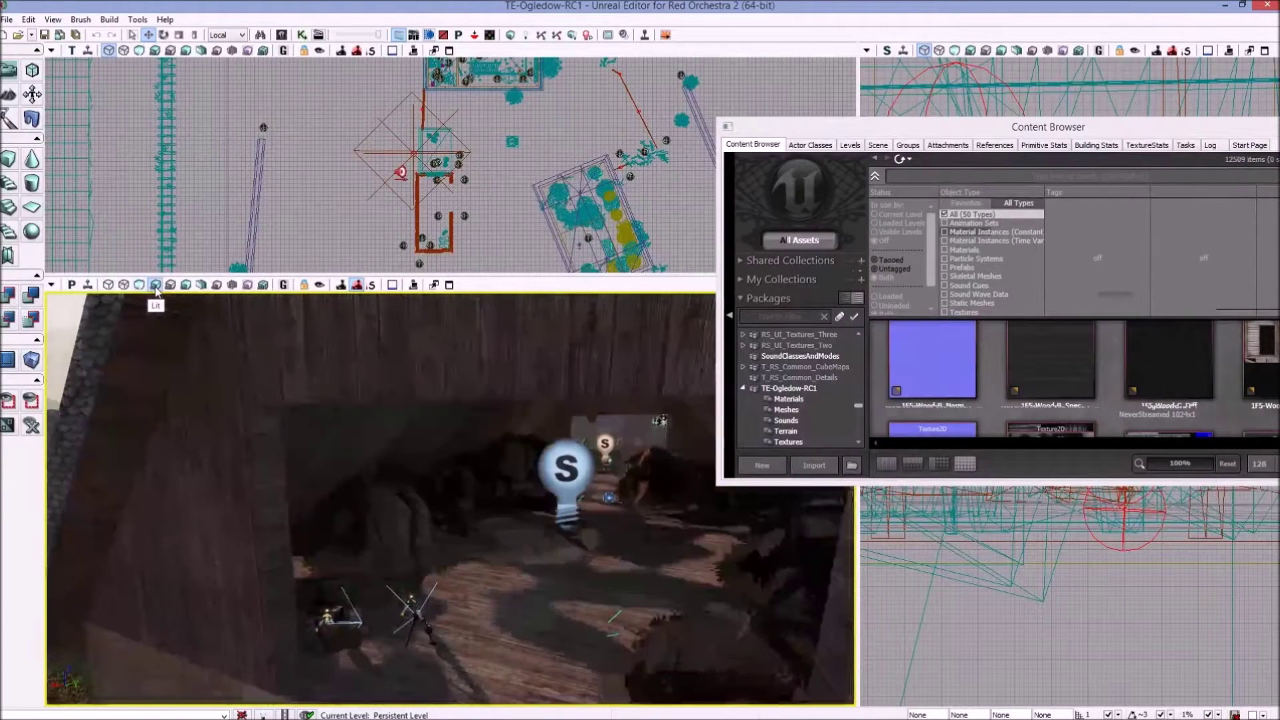
left_click(141, 288)
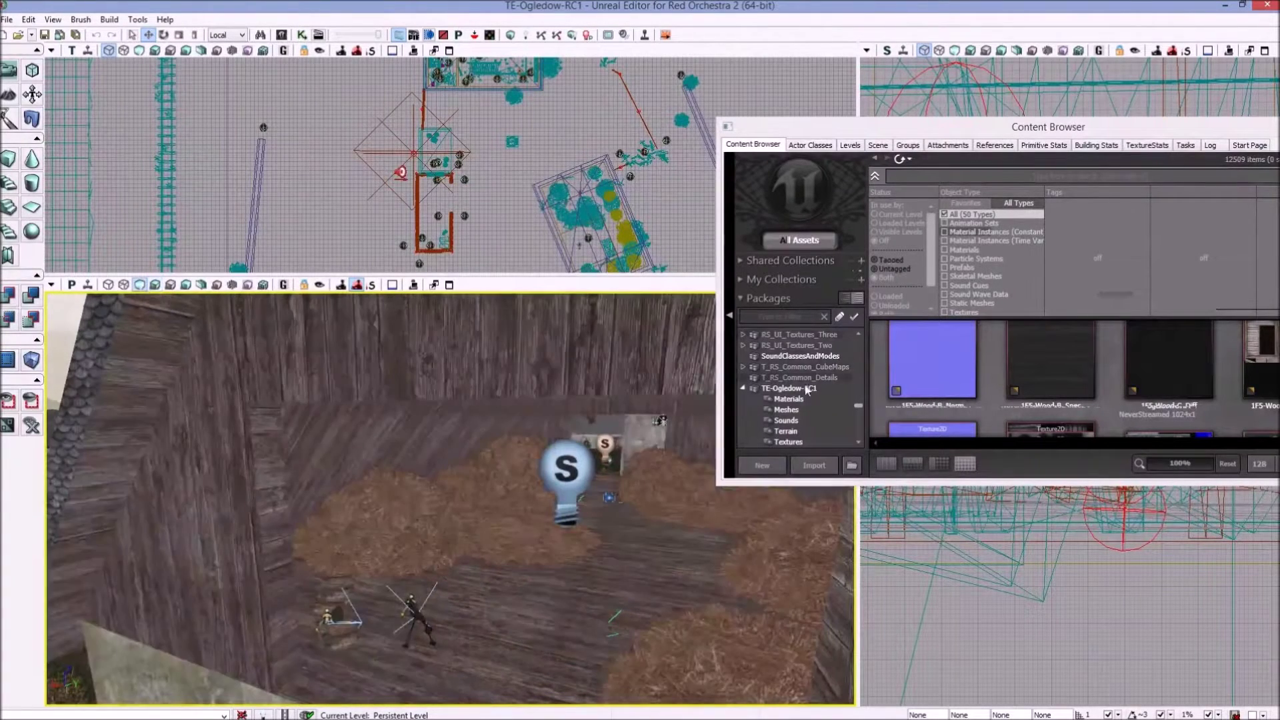
Filter the packages for "te-ogle", search the assets for "hay", and enlarge the Content Browser over the viewports
left_click(780, 317)
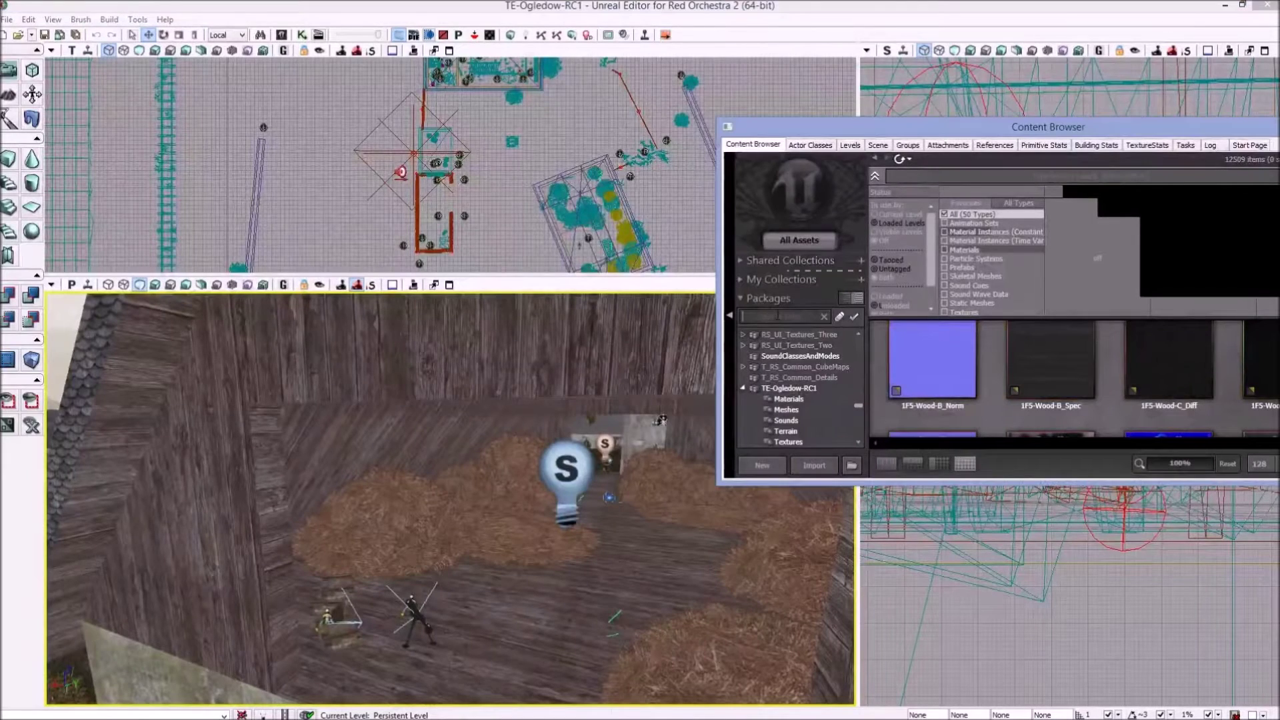
type("te-ogle")
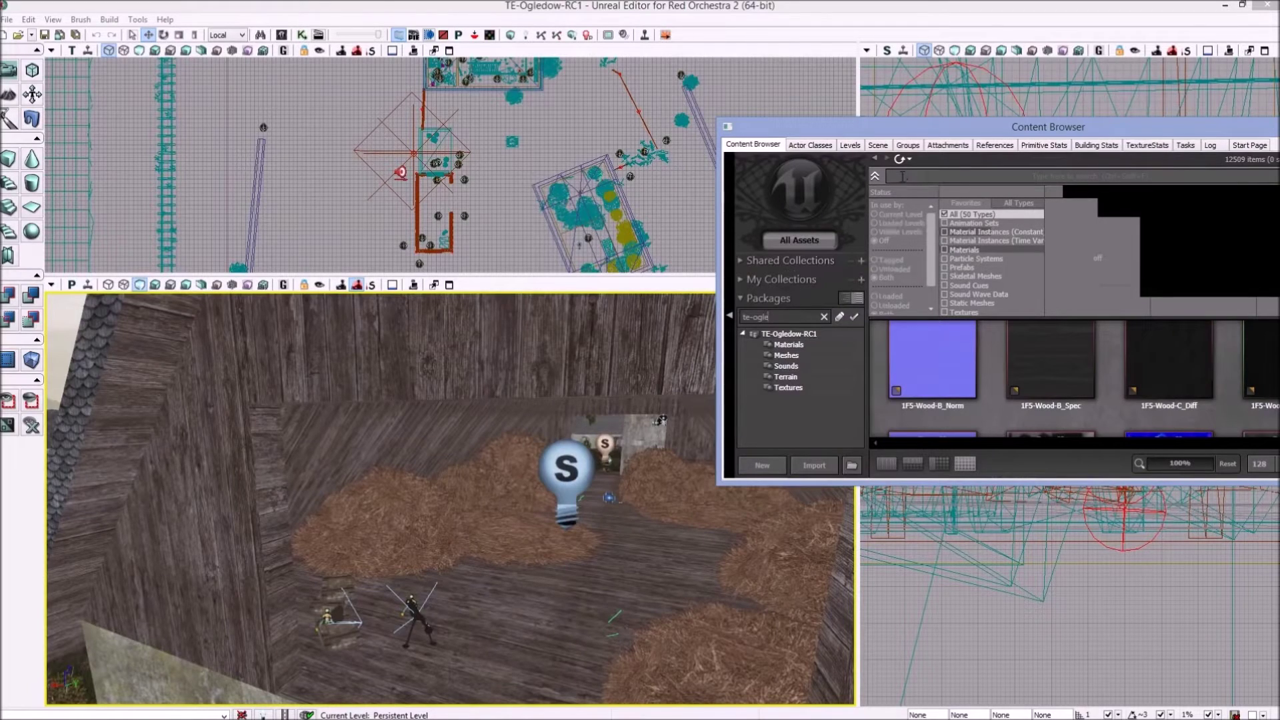
type("hay")
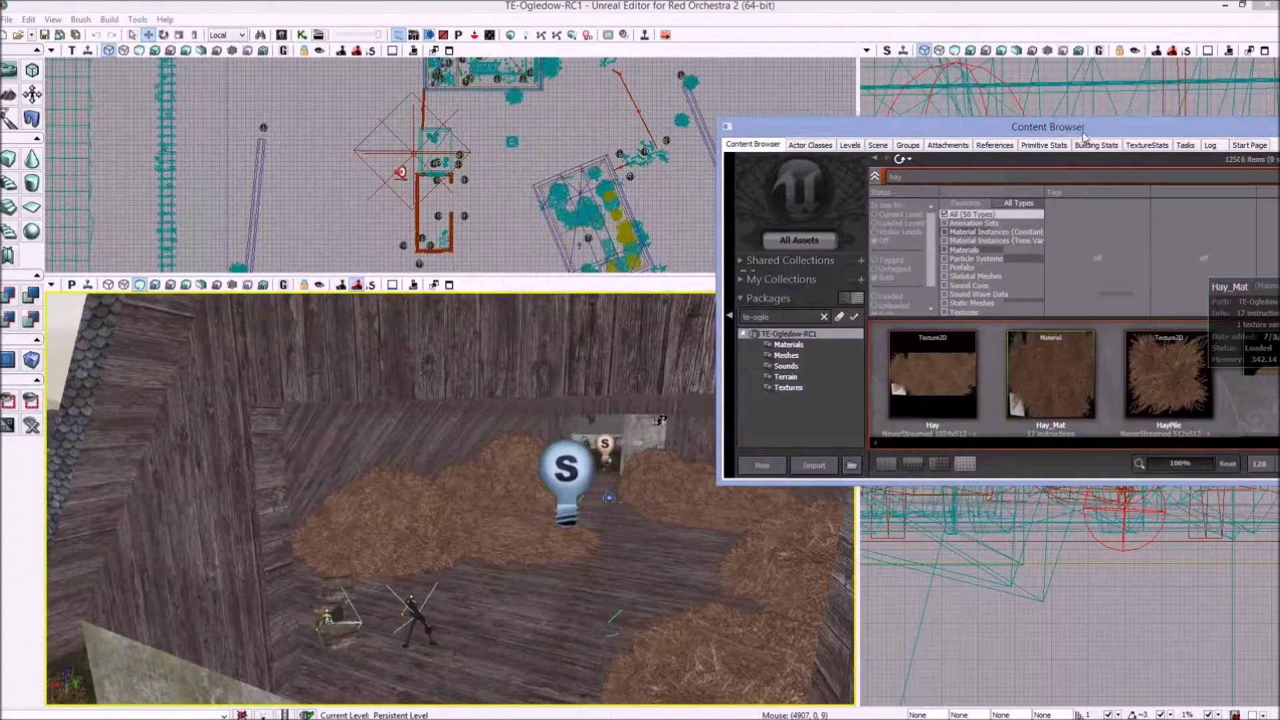
left_click_drag(867, 127, 449, 130)
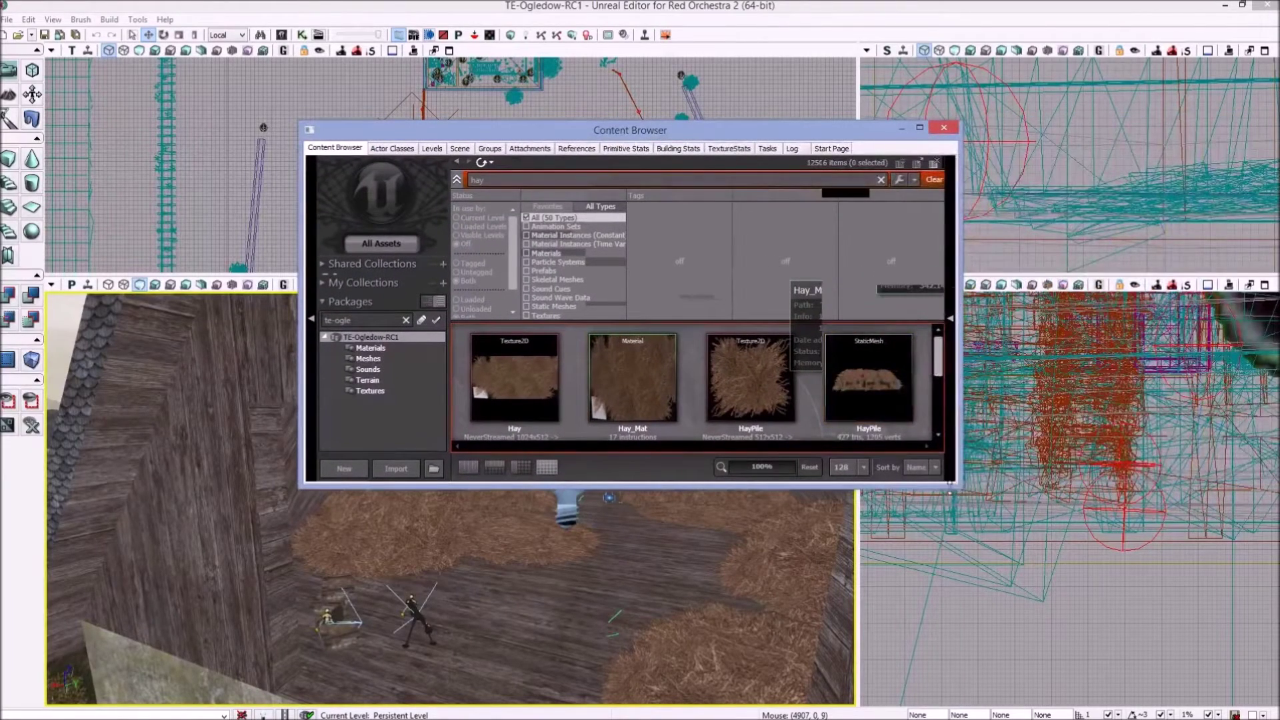
left_click_drag(959, 490, 1100, 623)
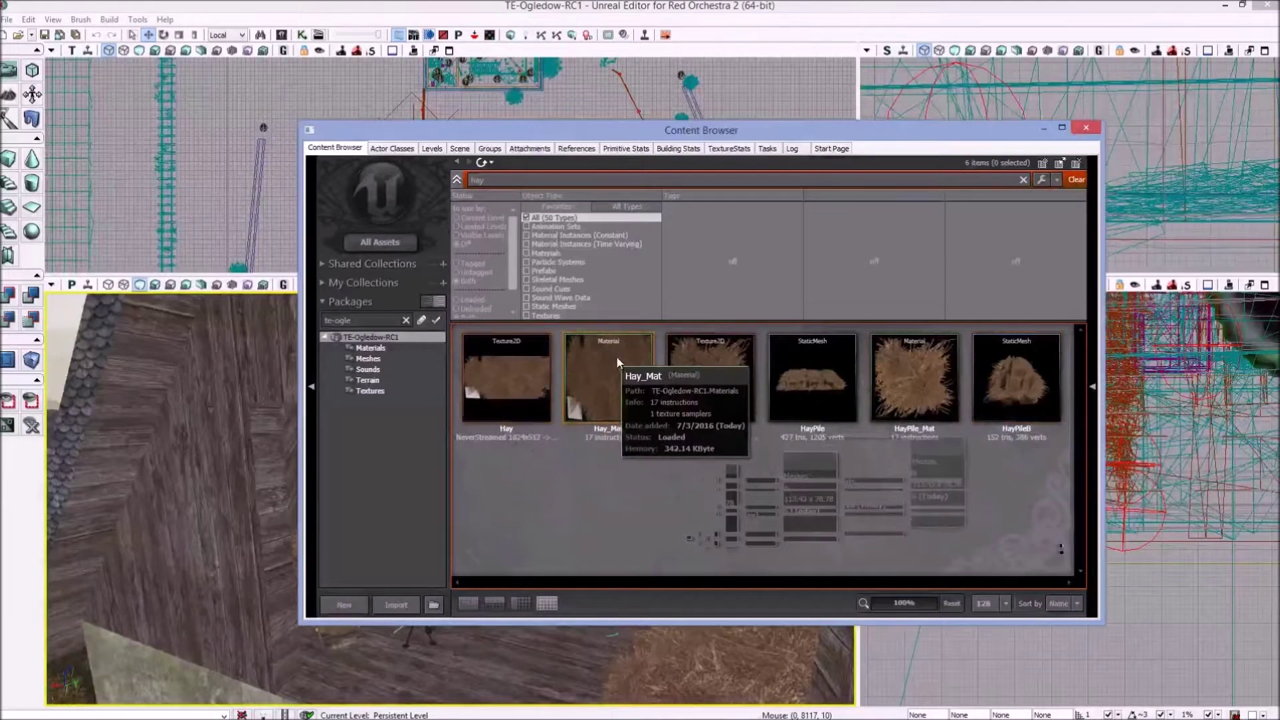
Move all six hay textures, materials and static meshes into the package MY_HAY under the Textures group, keeping their names
left_click(1030, 371)
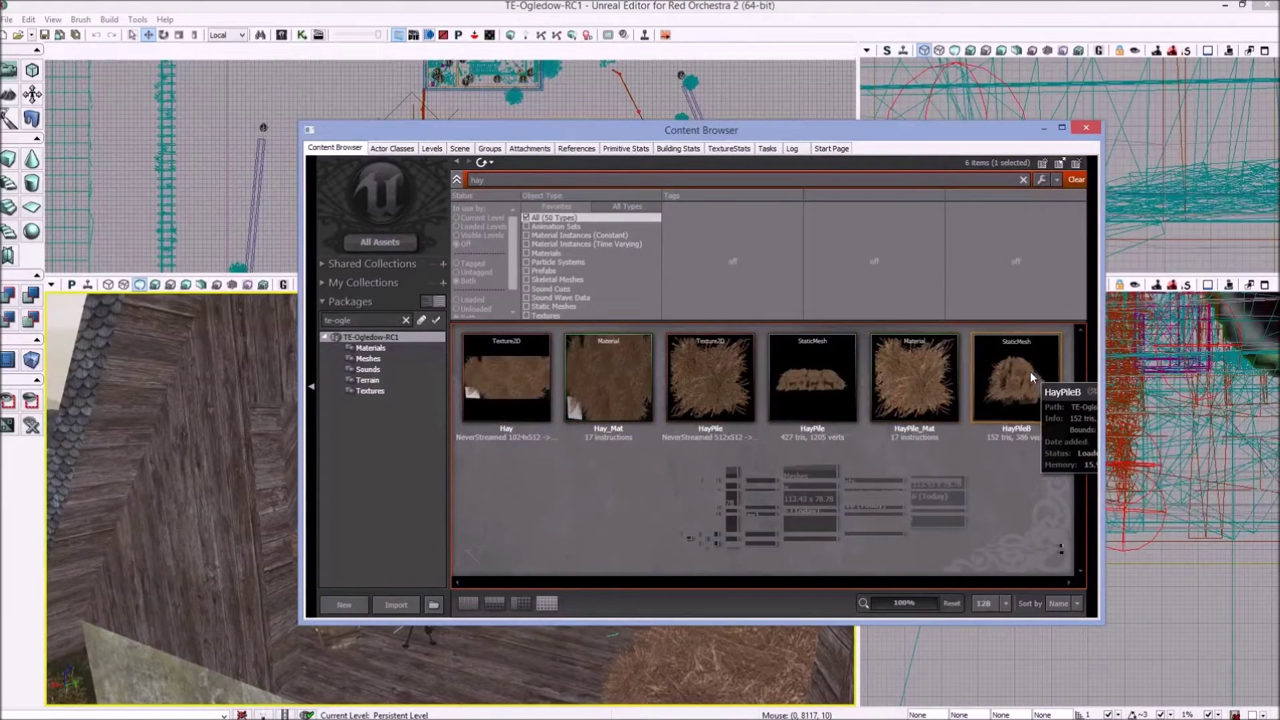
left_click(502, 387, "shift")
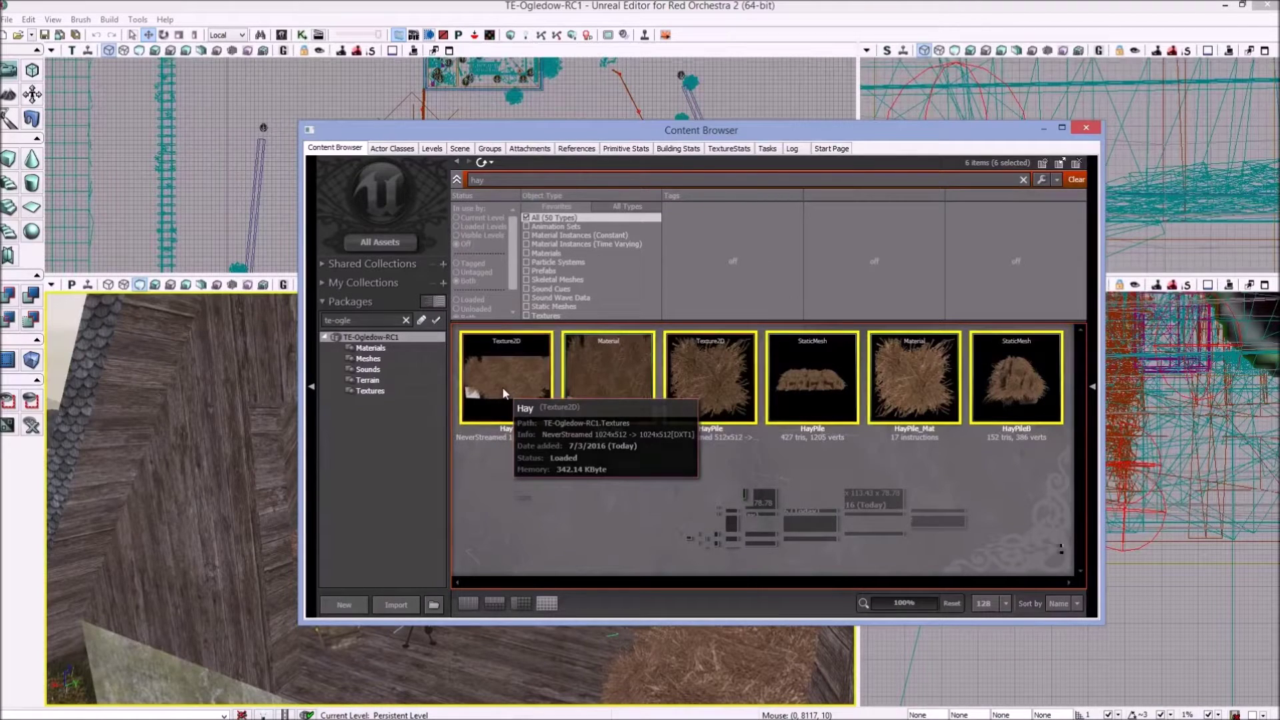
right_click(502, 387)
left_click(540, 430)
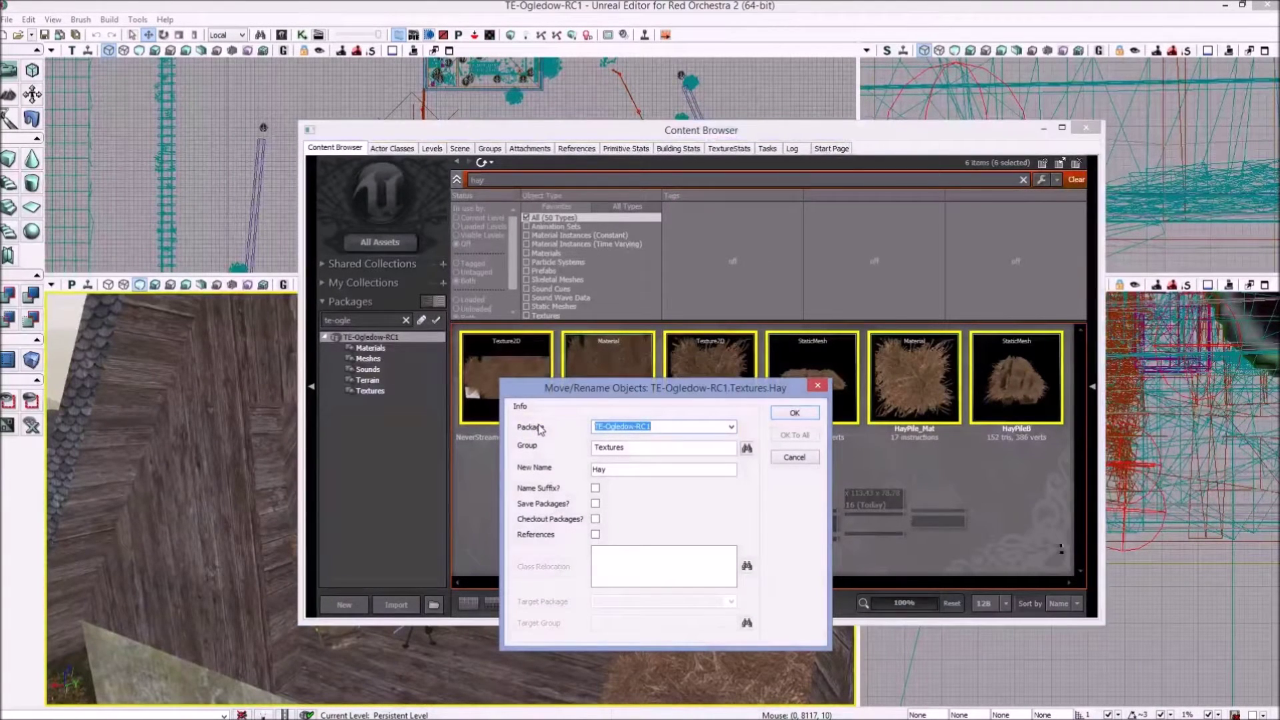
type("MY_HAY")
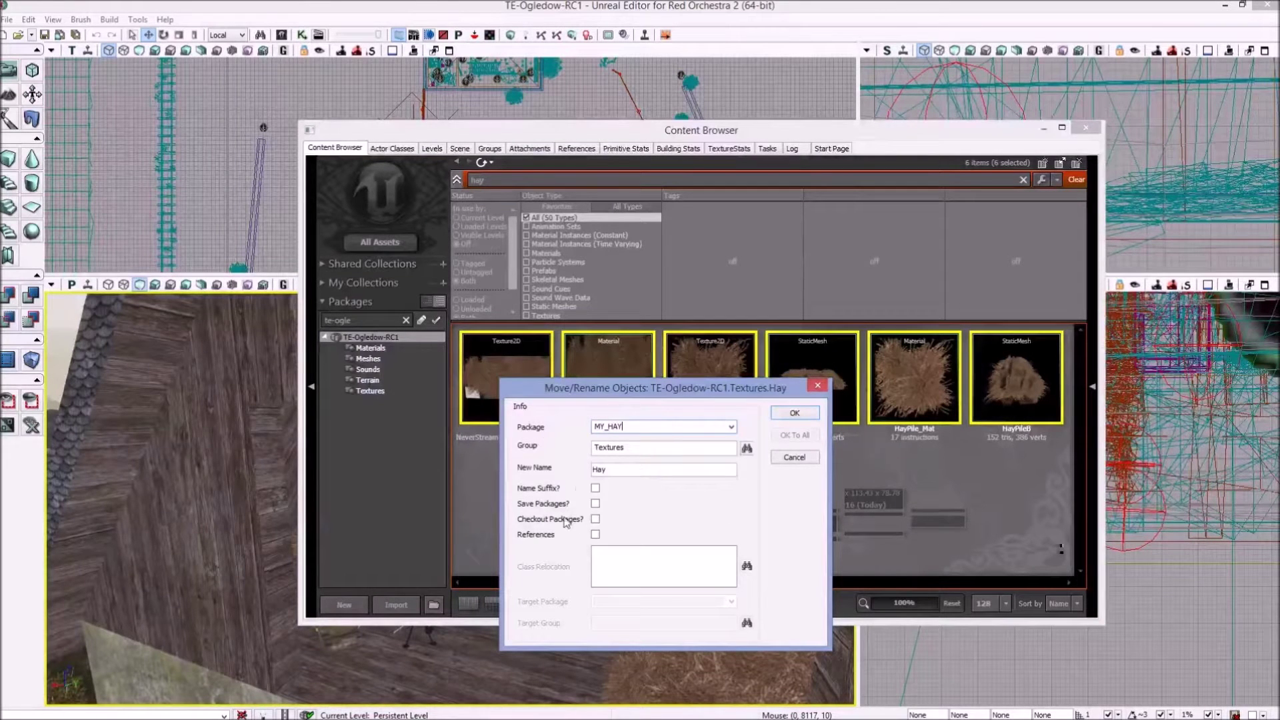
left_click(795, 413)
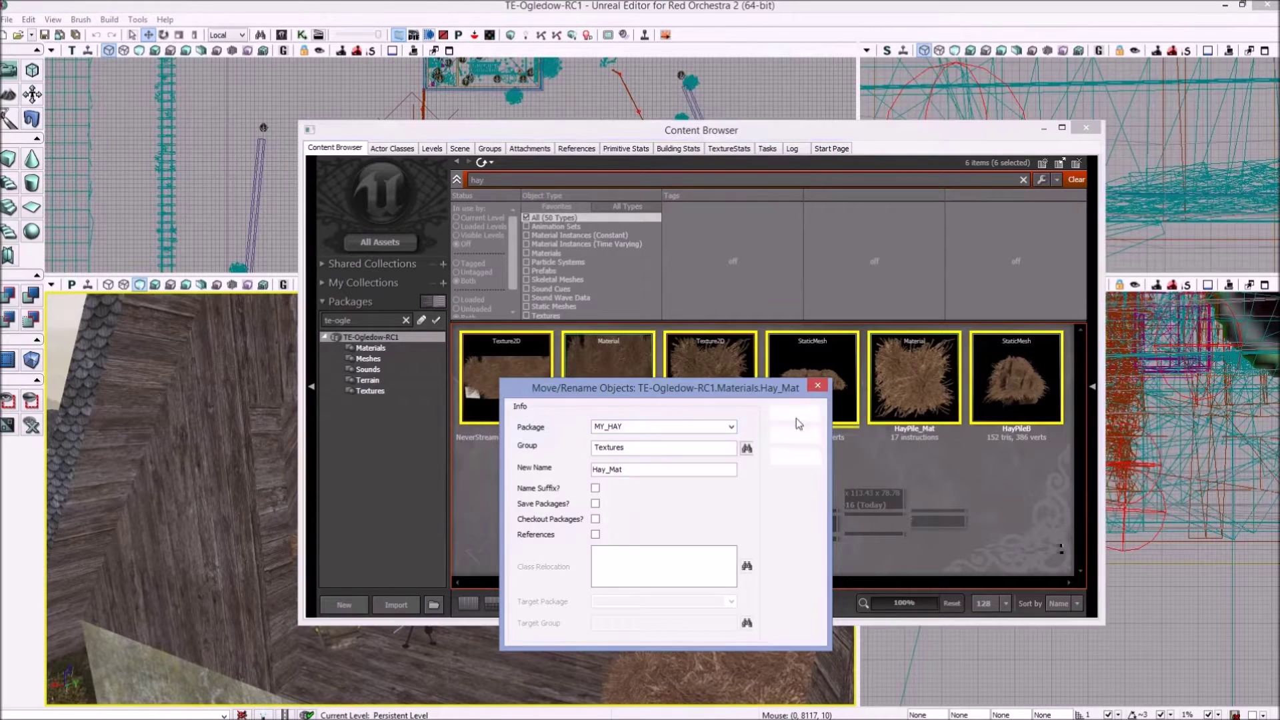
left_click(795, 414)
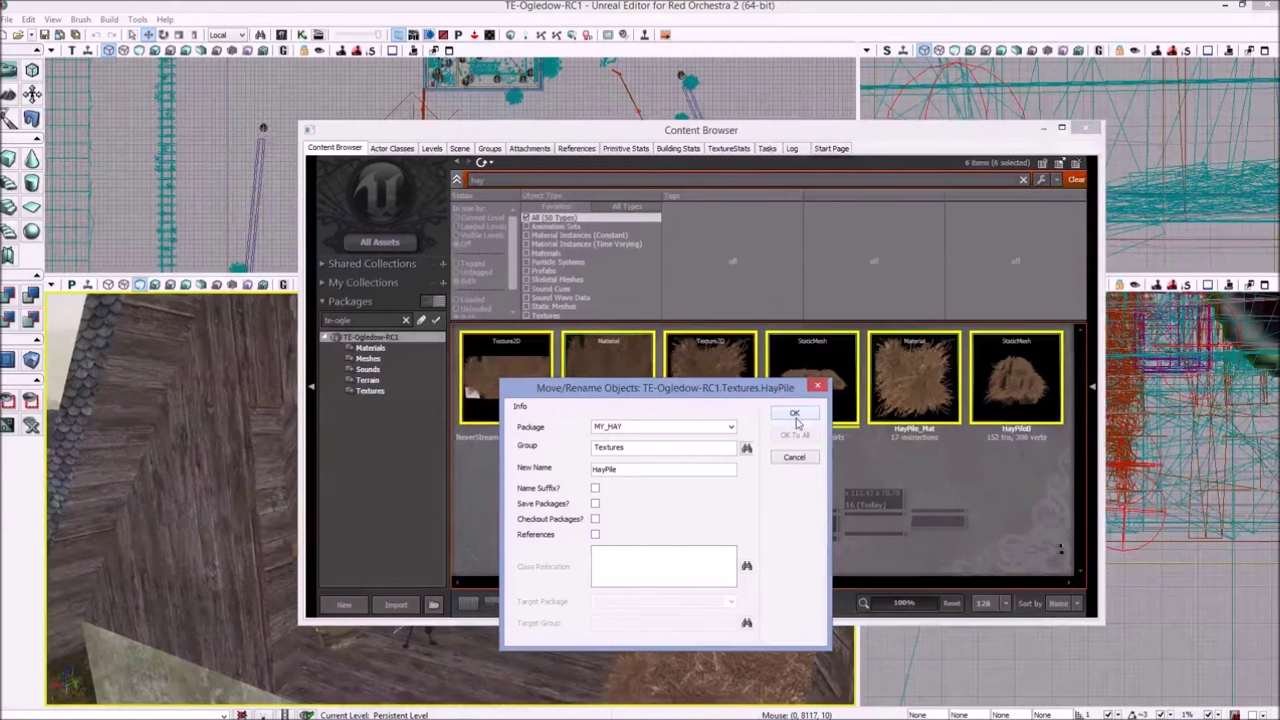
left_click(795, 415)
left_click(794, 414)
left_click(794, 414)
left_click(795, 414)
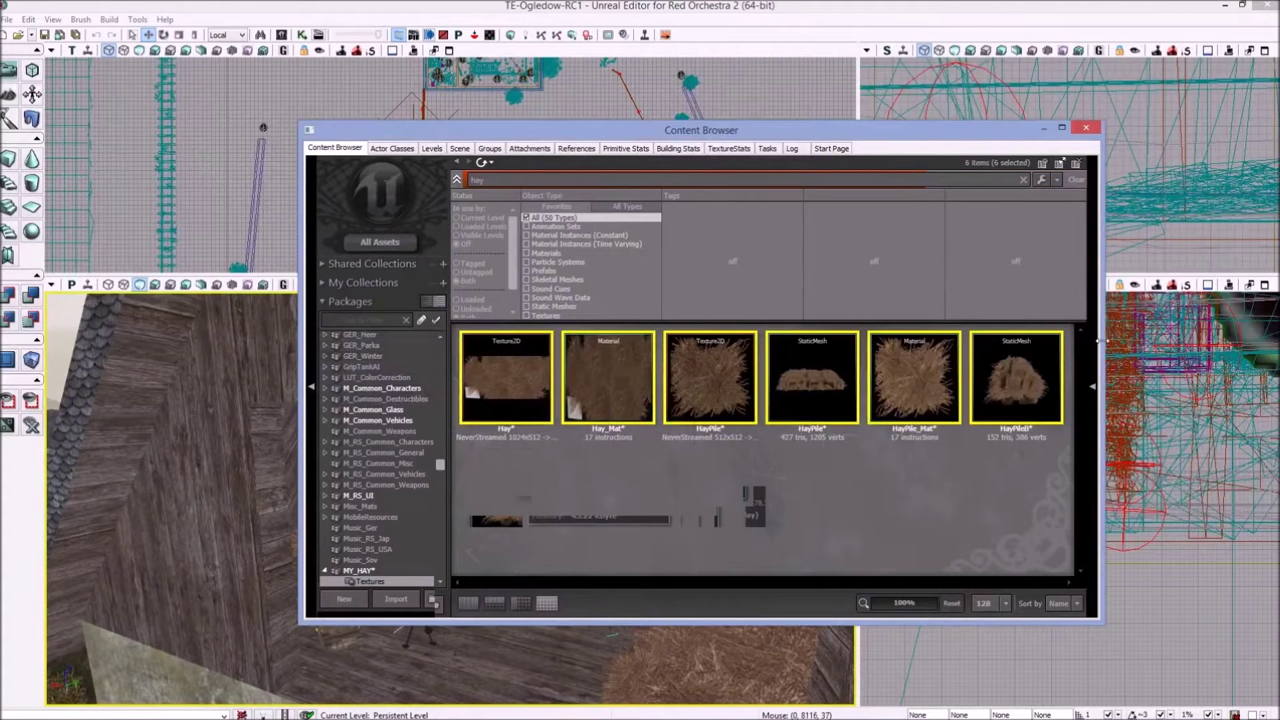
Save only the MY_HAY package as MY_HAY.upk in the CookedPC Packages folder and exit the editor
left_click(5, 20)
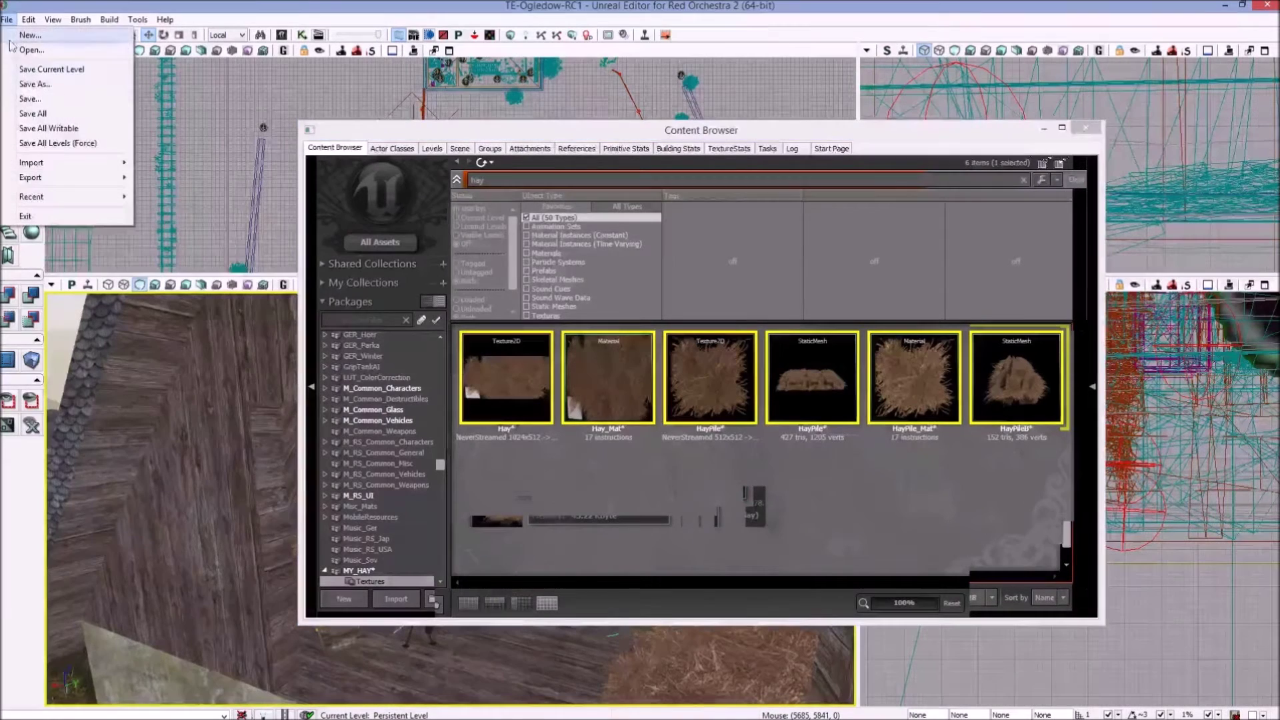
left_click(25, 101)
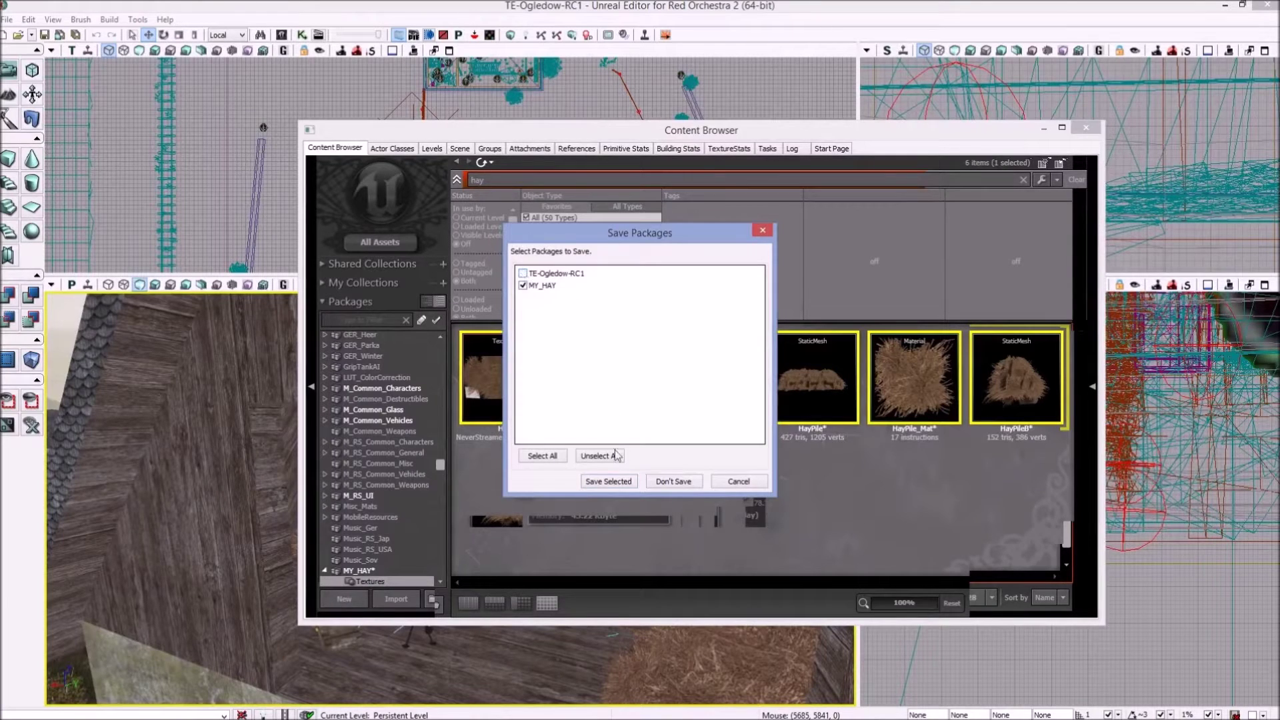
left_click(609, 481)
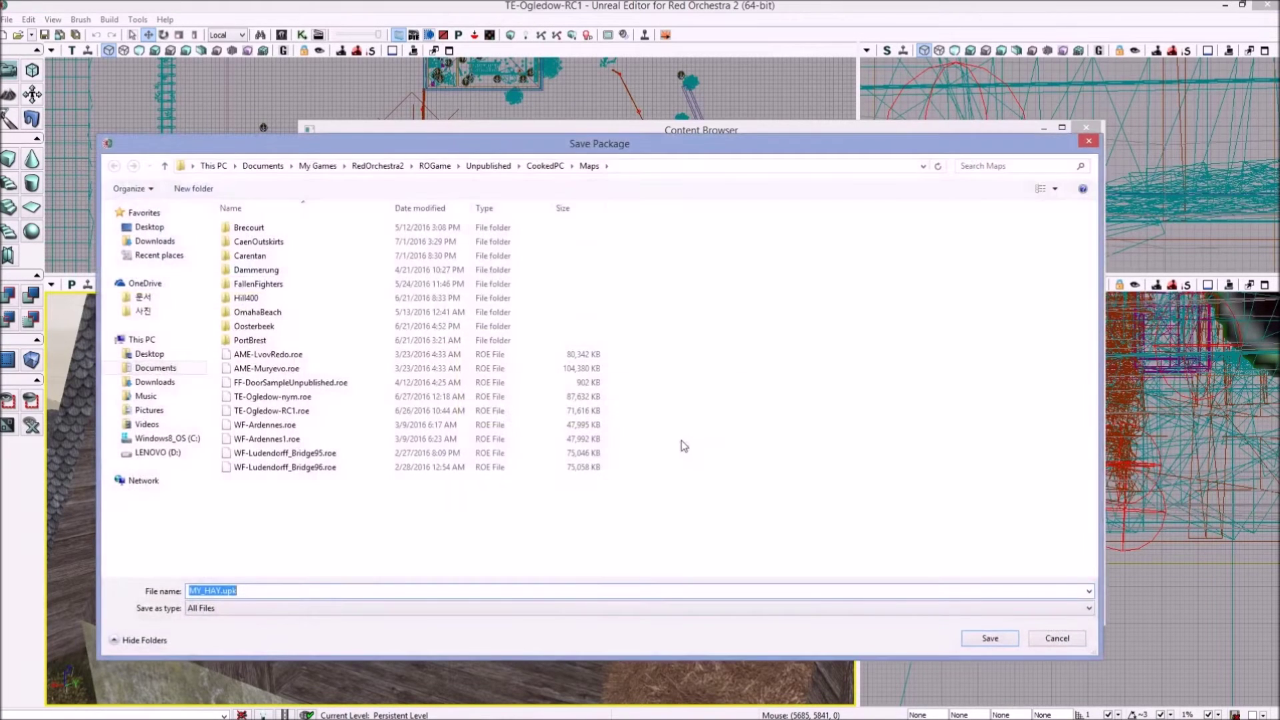
left_click(545, 165)
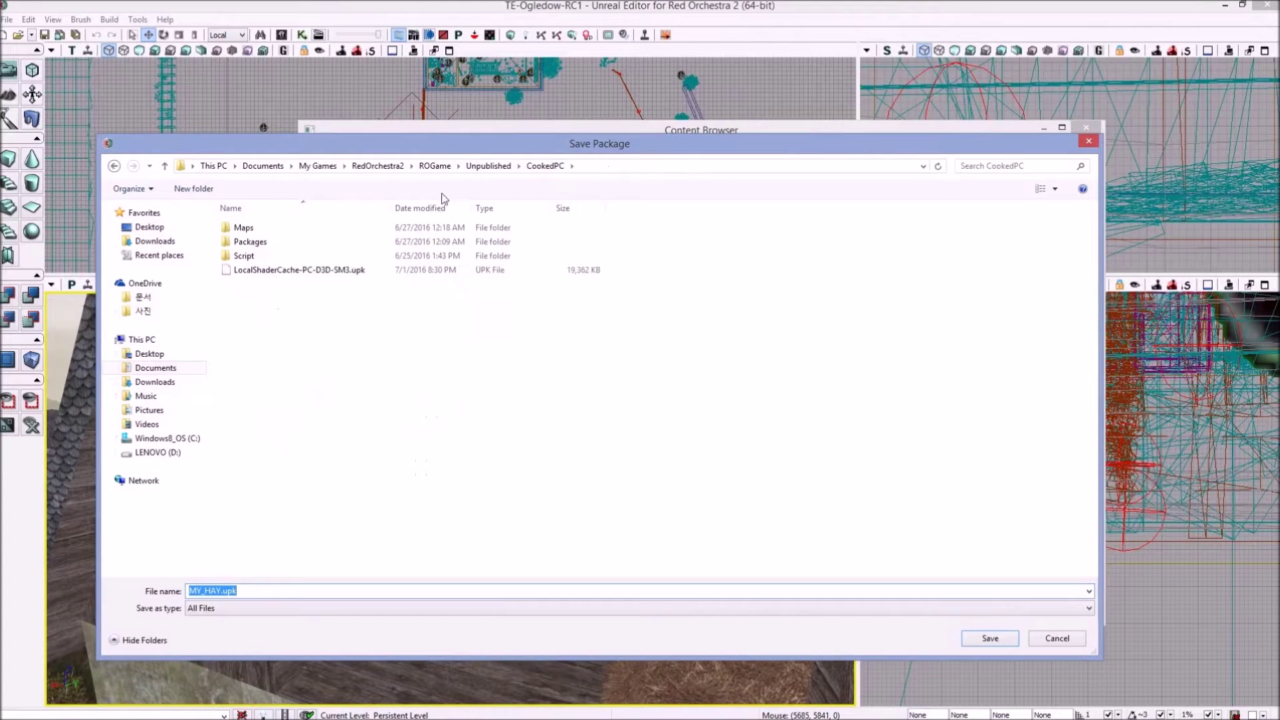
double_click(249, 244)
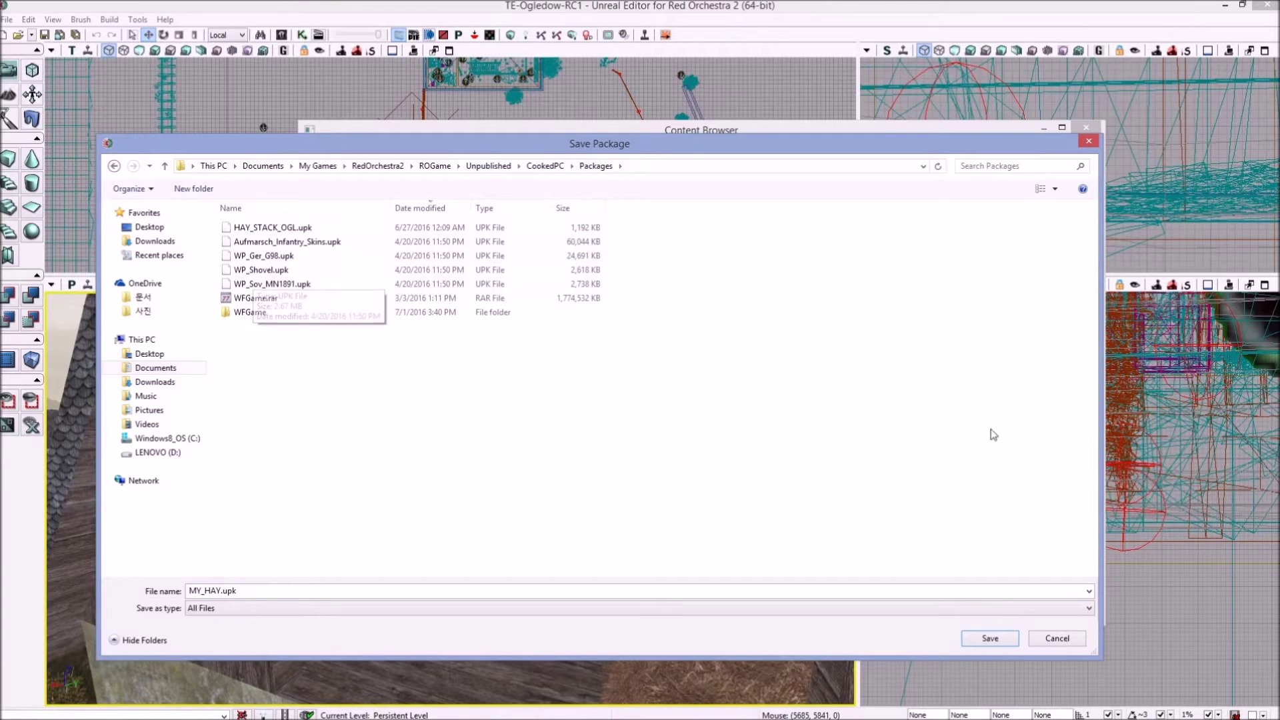
left_click(990, 639)
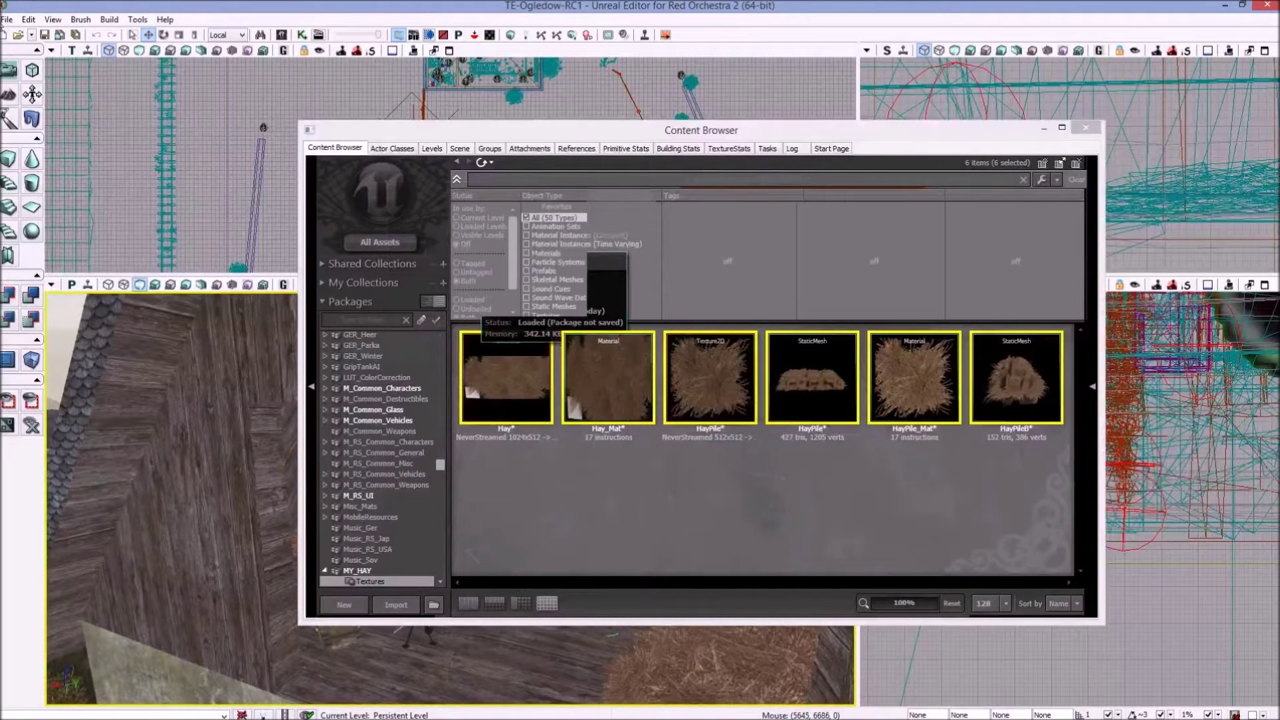
left_click(4, 20)
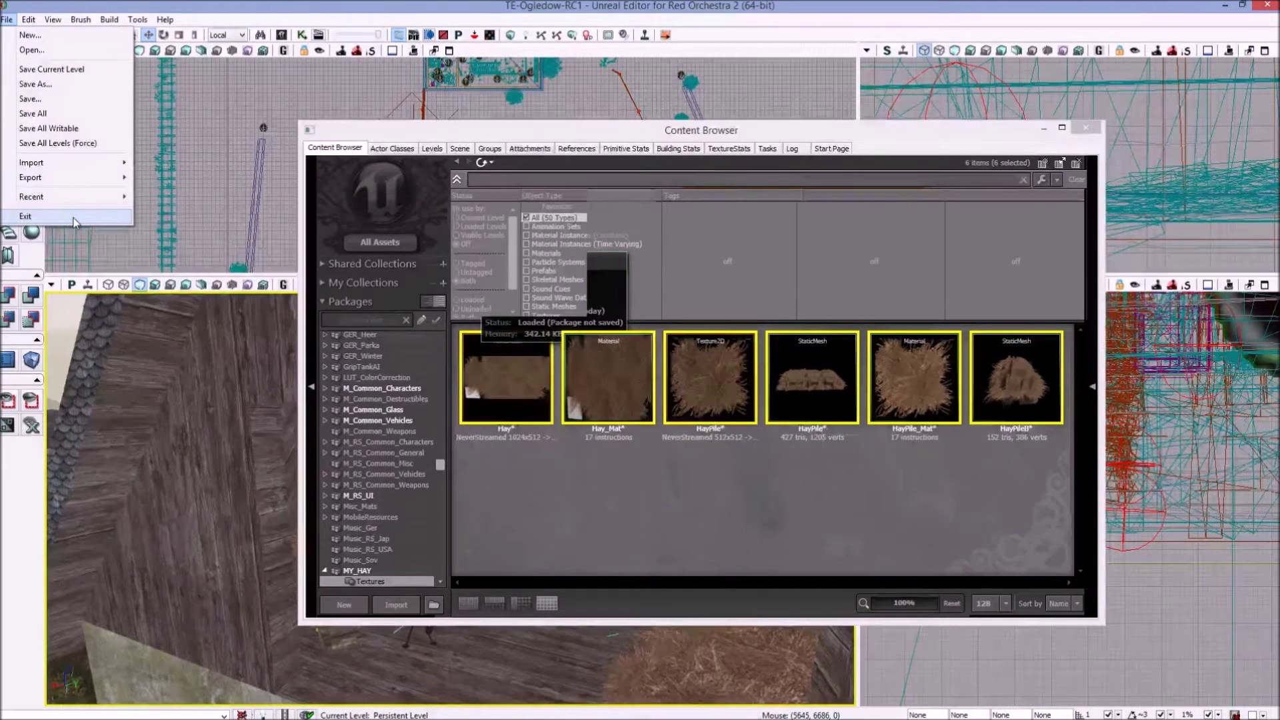
left_click(26, 216)
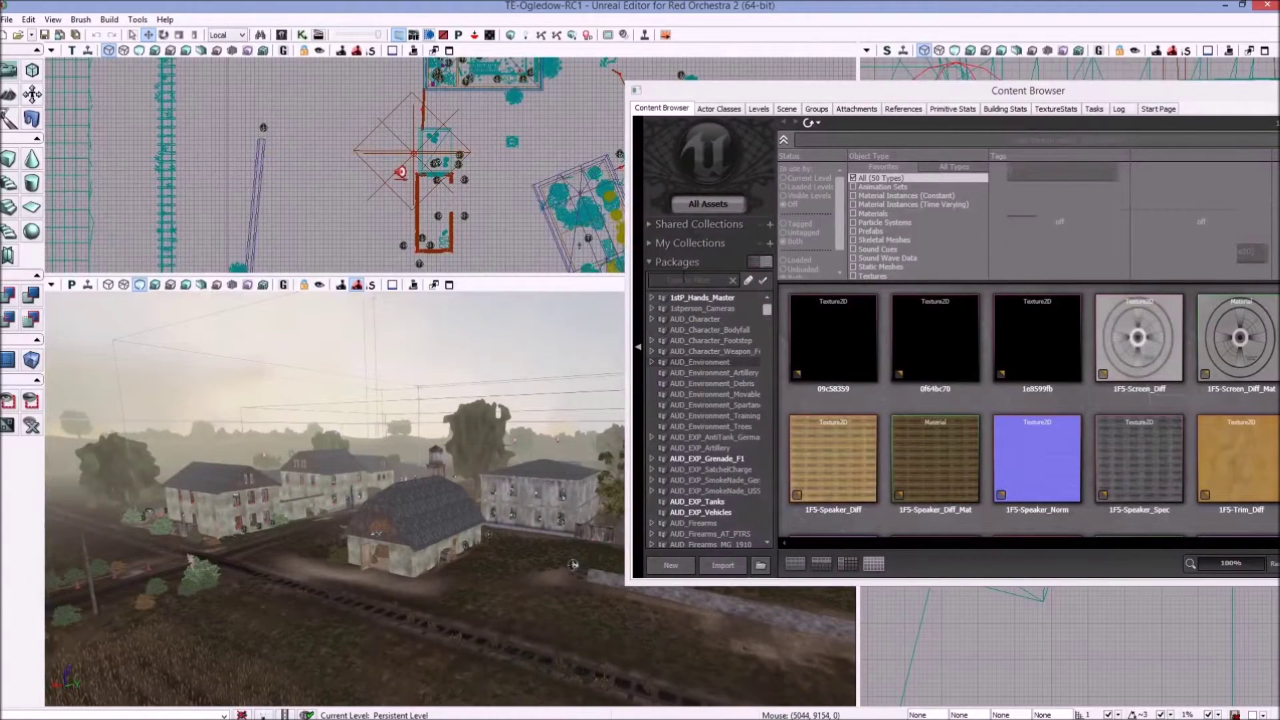
Filter the package list for "my_hay" in the reopened TE-Ogledow-RC1 level
left_click(693, 280)
type("my")
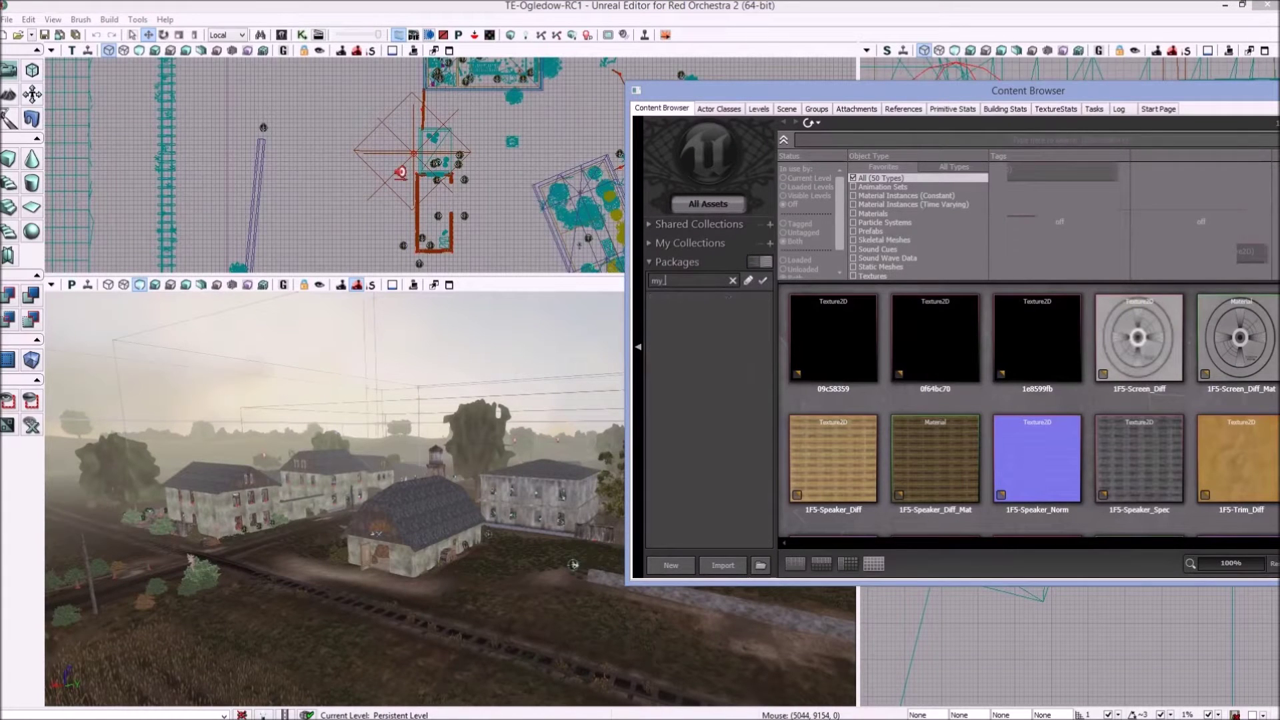
type("_hay")
Load the MY_HAY.upk package from the Packages folder inside Unpublished CookedPC
left_click(760, 565)
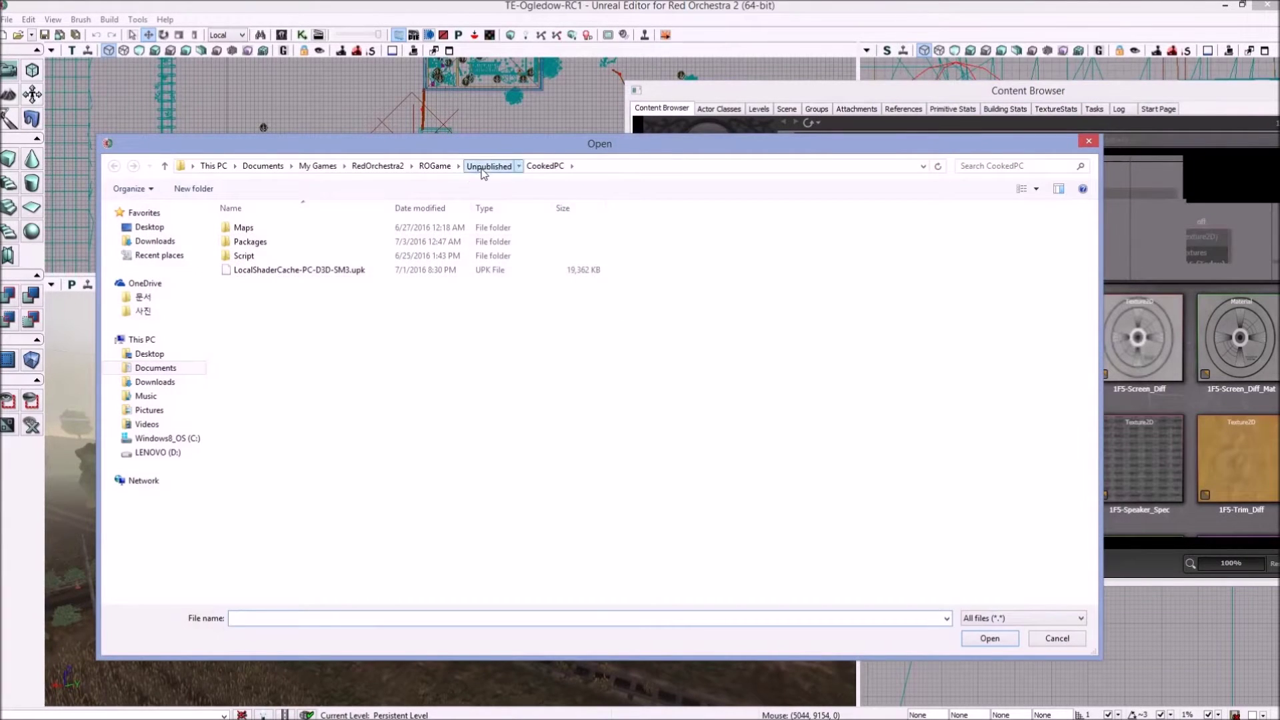
left_click(484, 168)
double_click(249, 244)
double_click(248, 244)
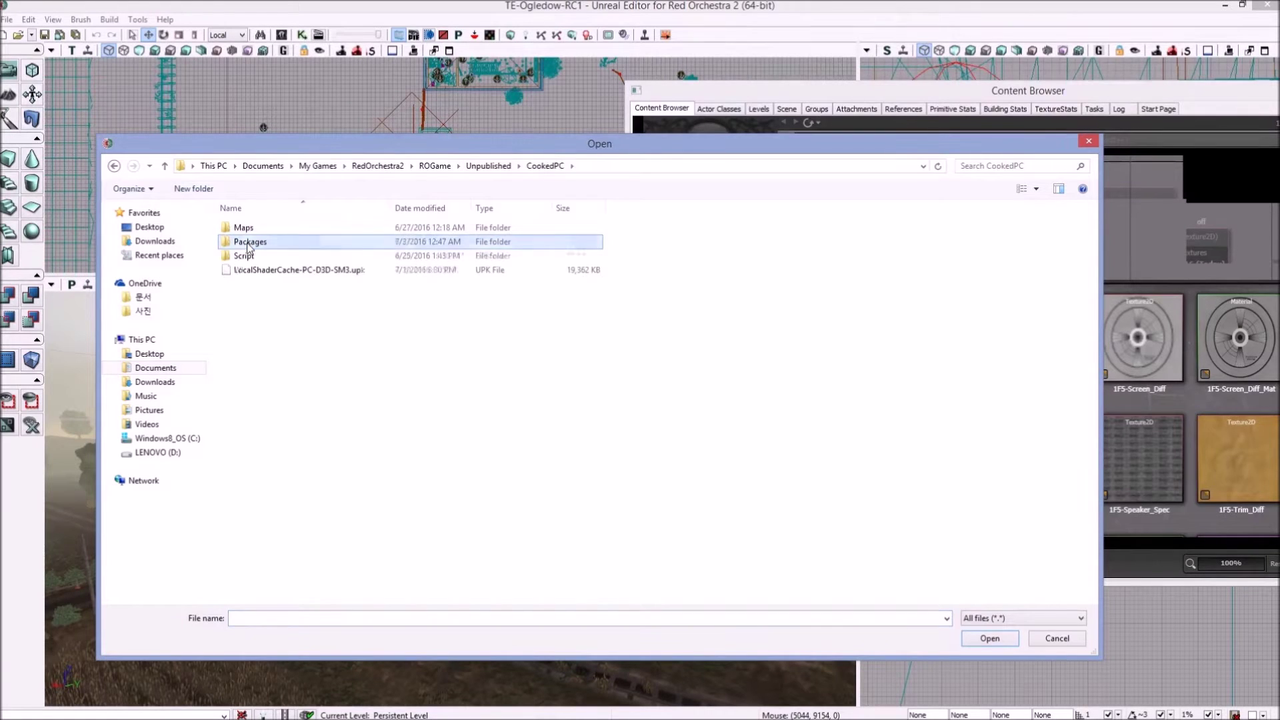
left_click(253, 229)
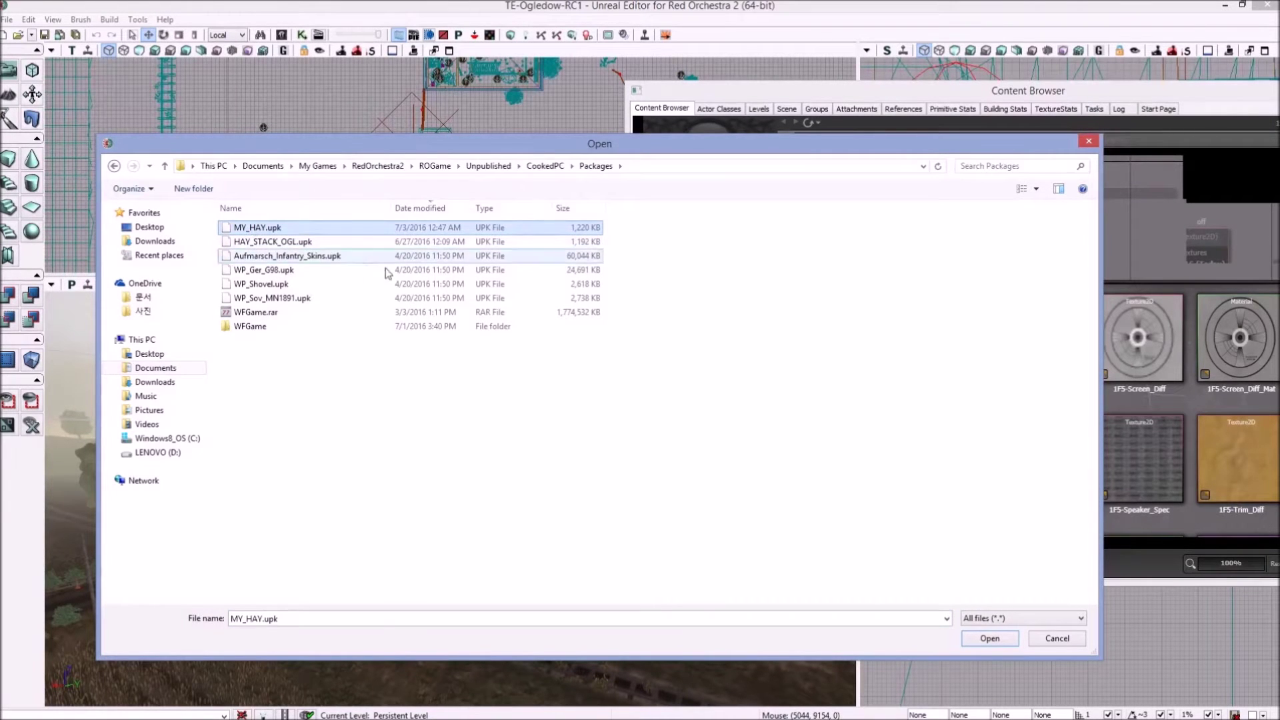
left_click(987, 642)
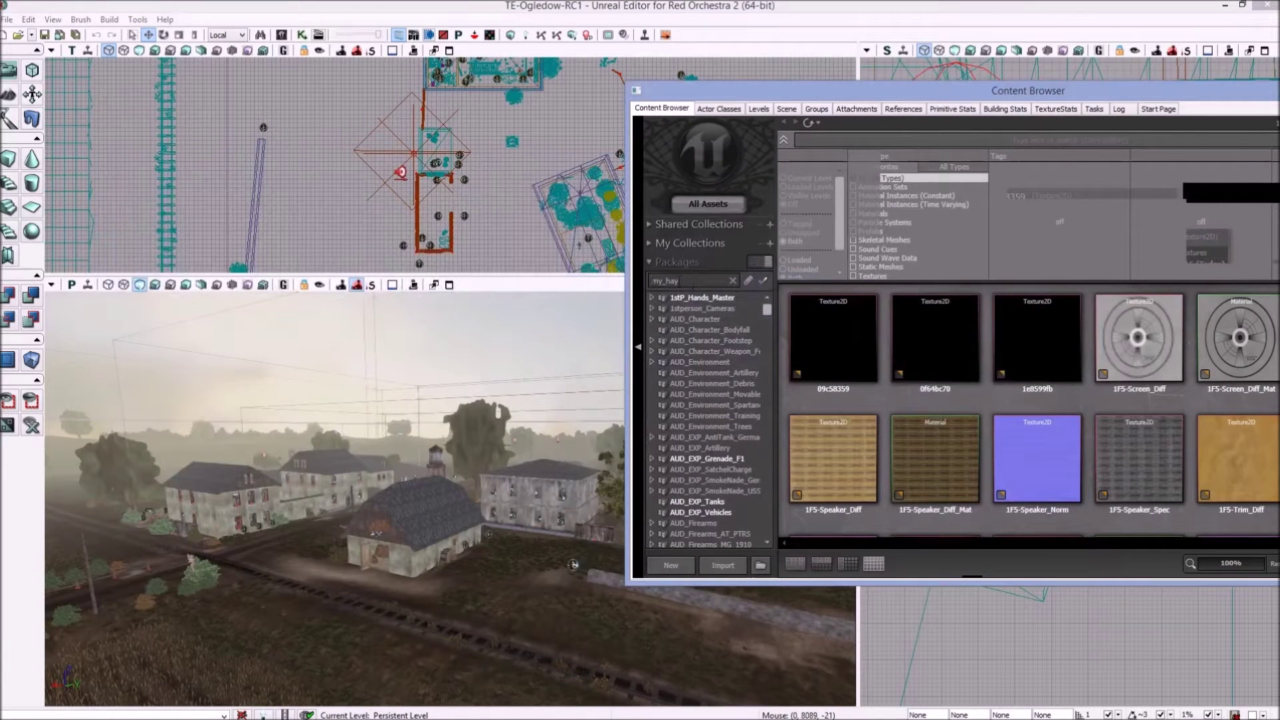
Refresh the "my_hay" package filter and display the assets in the MY_HAY package, with the Content Browser moved fully into view
key("BackSpace")
key("BackSpace")
key("BackSpace")
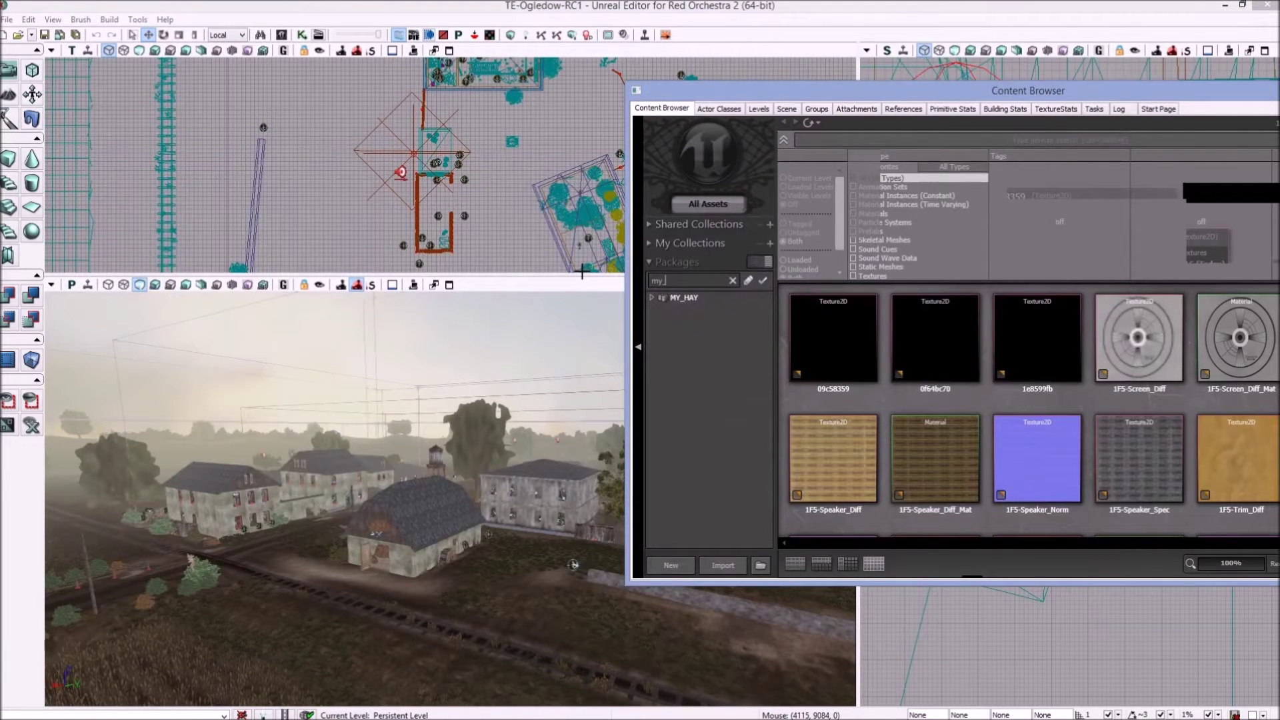
left_click(650, 298)
left_click(686, 307)
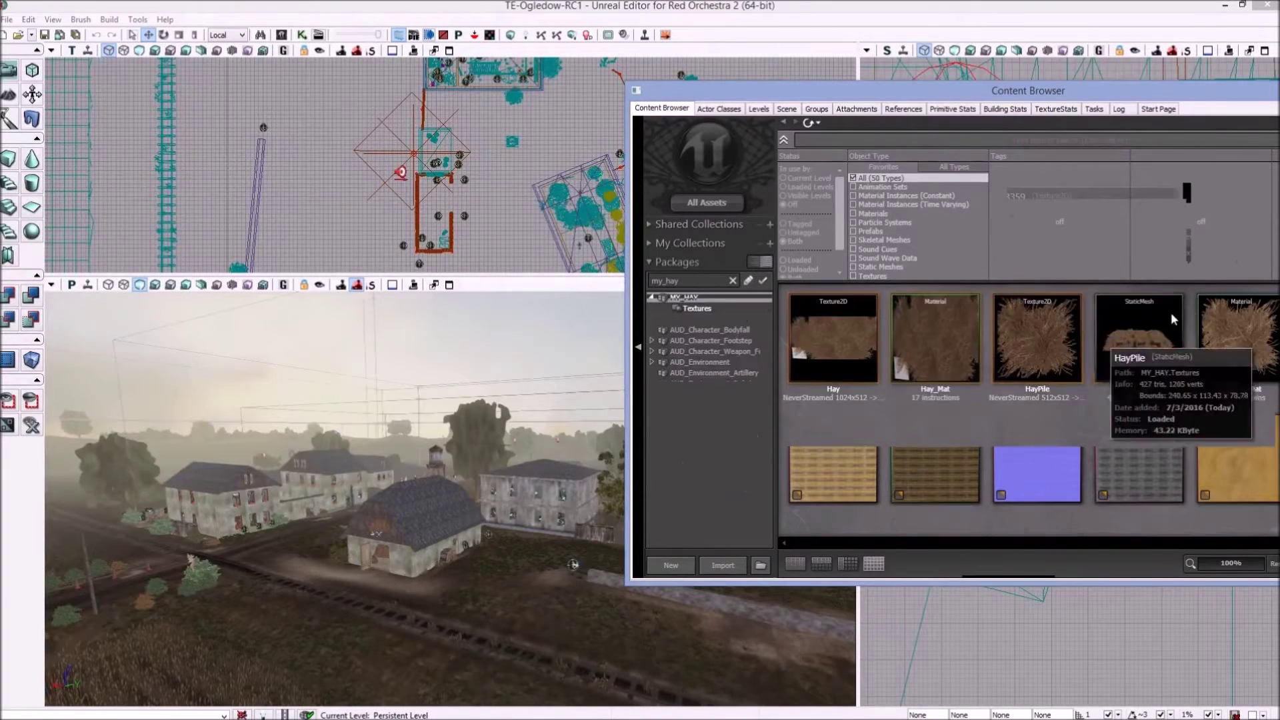
left_click_drag(884, 98, 447, 122)
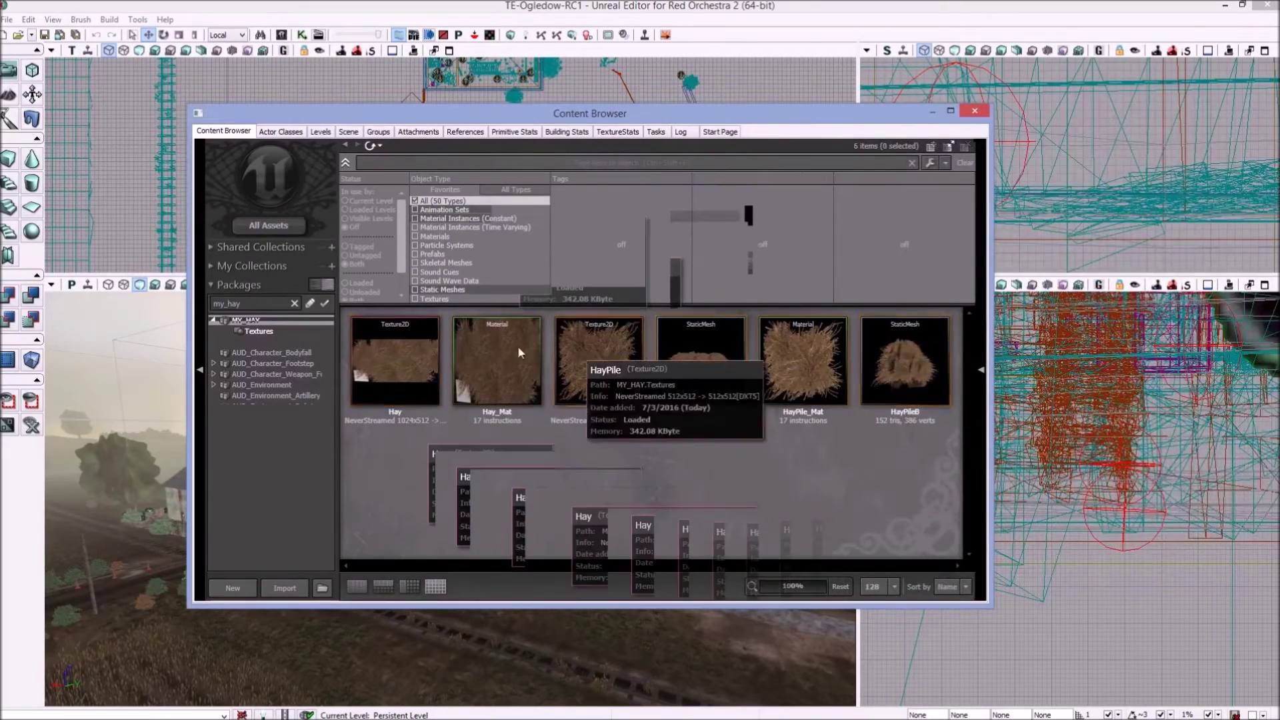
Examine the HayPile static mesh from another angle, check its material assignments, and close the Static Mesh Editor
double_click(689, 359)
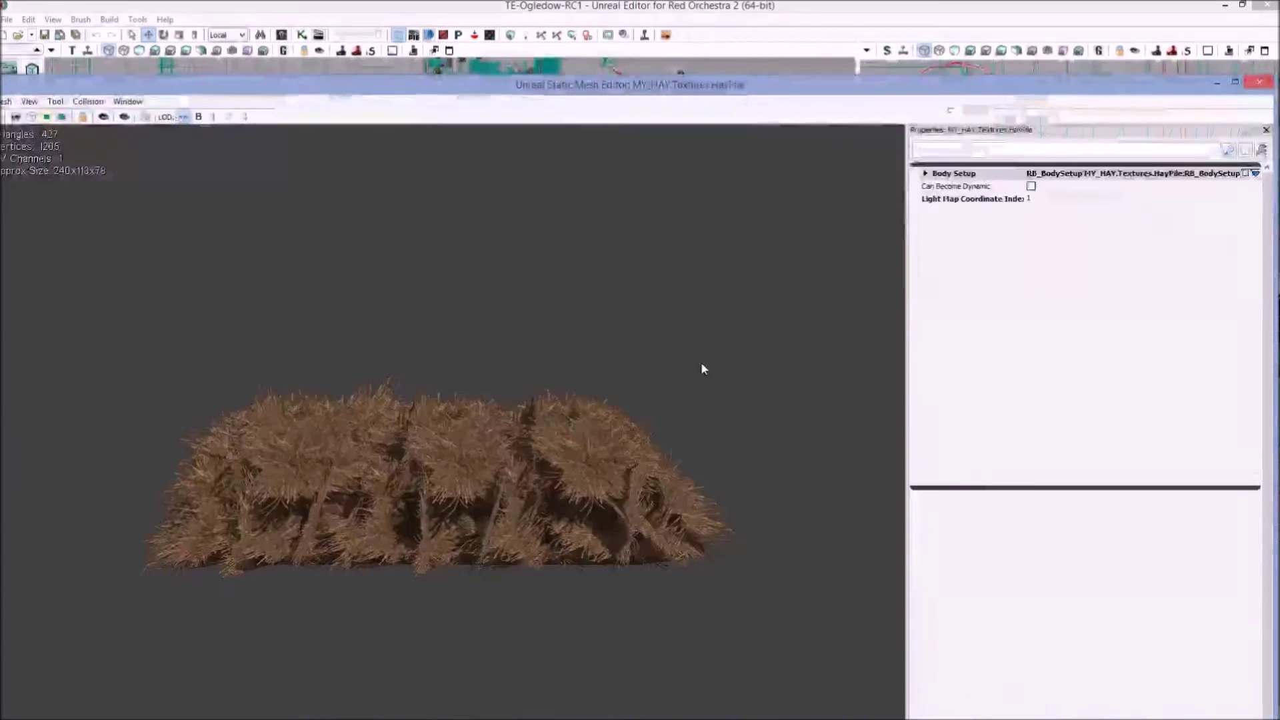
left_click_drag(701, 369, 856, 373)
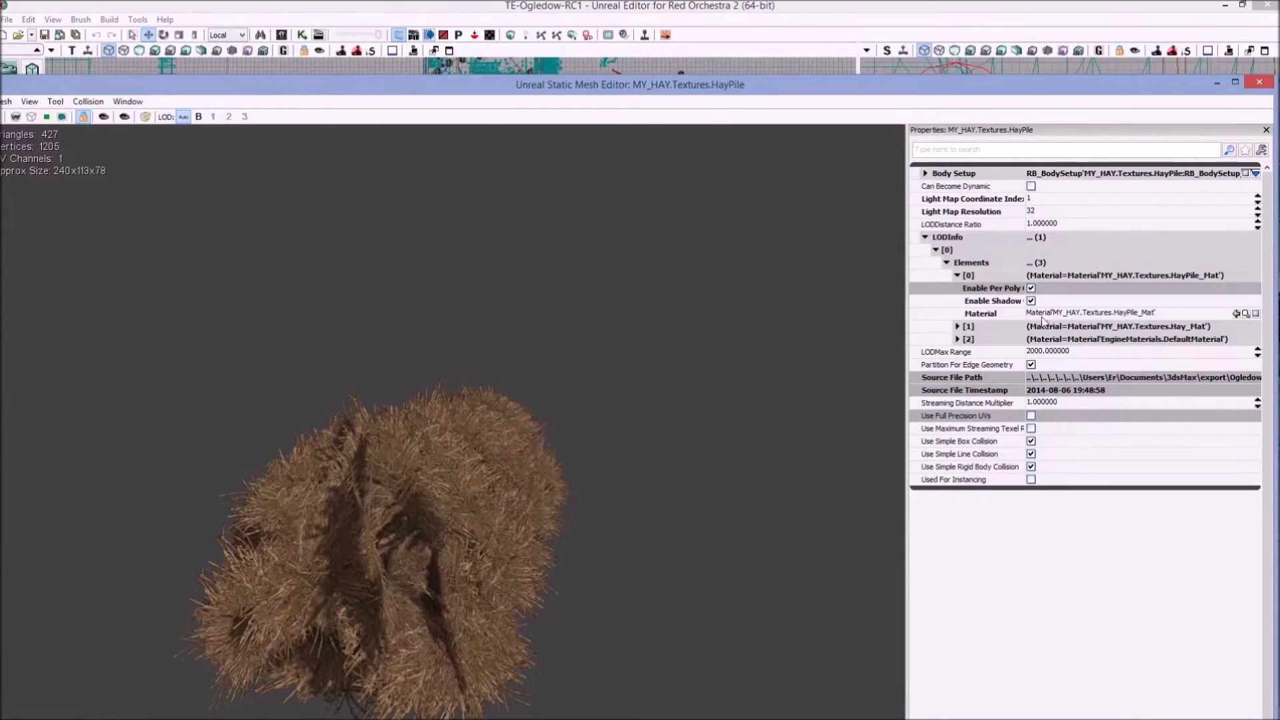
left_click(1258, 82)
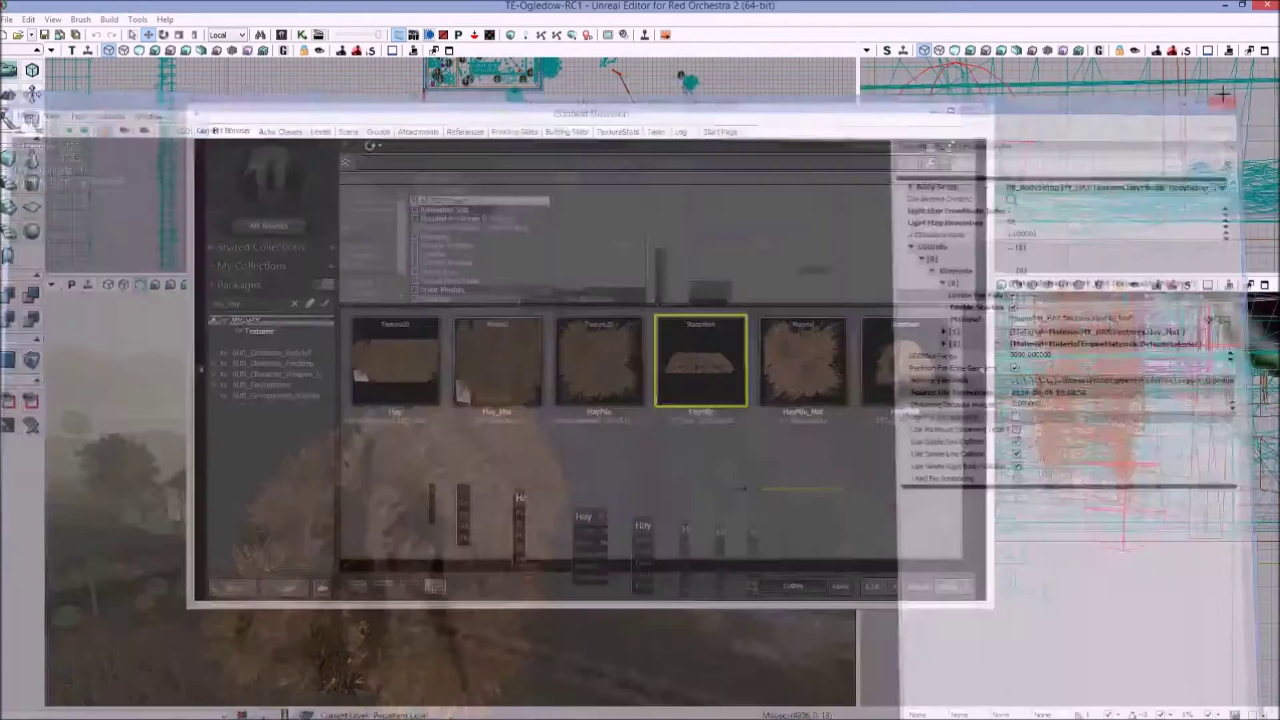
Open the Hay_Mat material from the MY_HAY package and examine its texture sample connections in the Material Editor
left_click(500, 372)
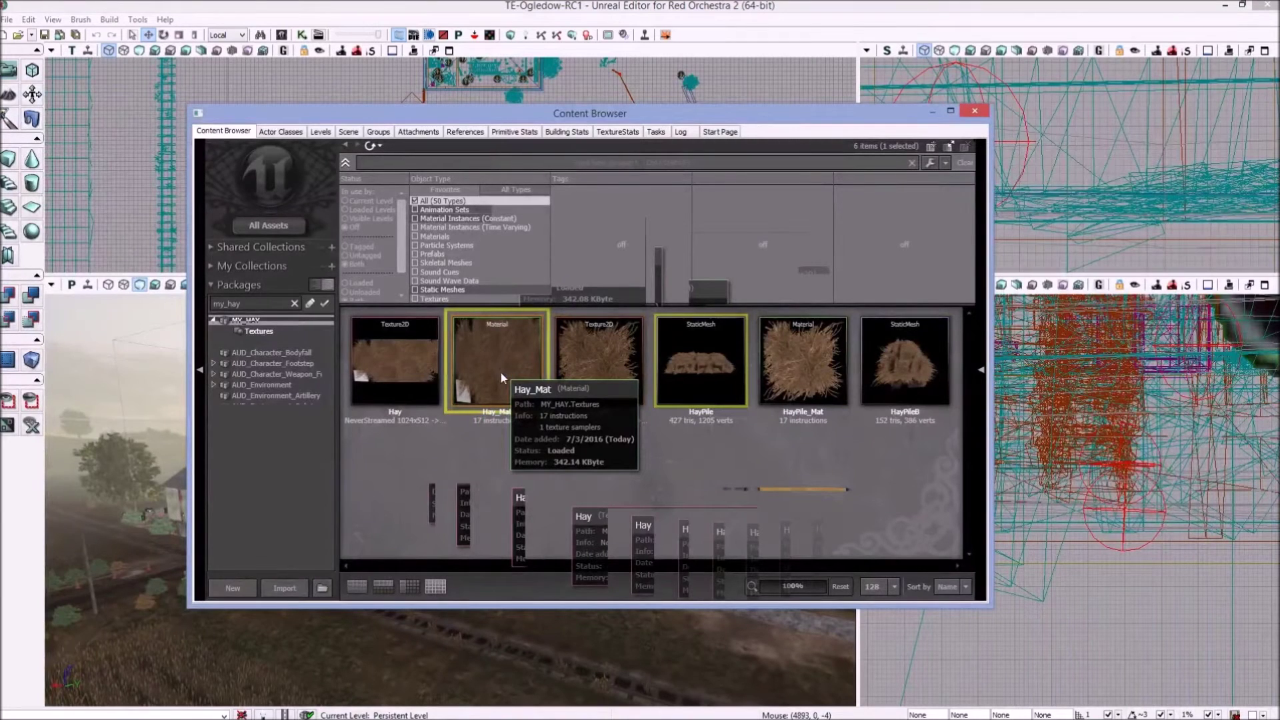
double_click(500, 373)
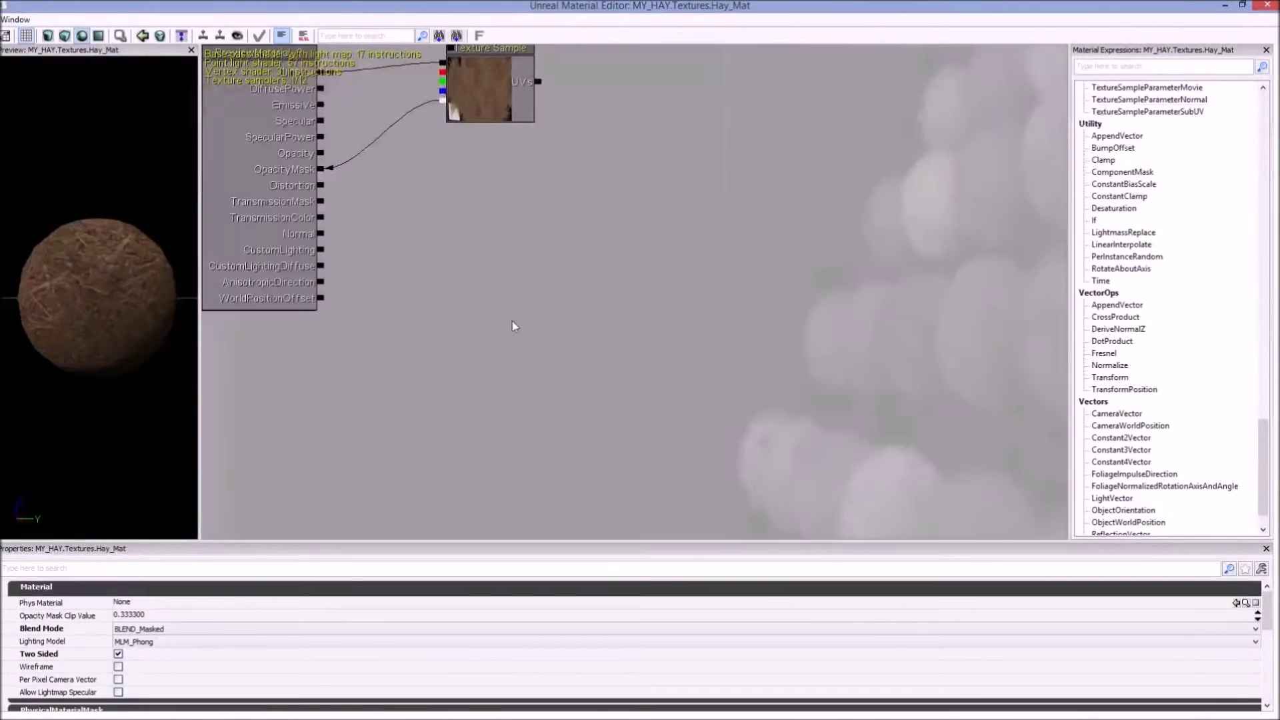
left_click_drag(523, 312, 653, 363)
left_click(643, 195)
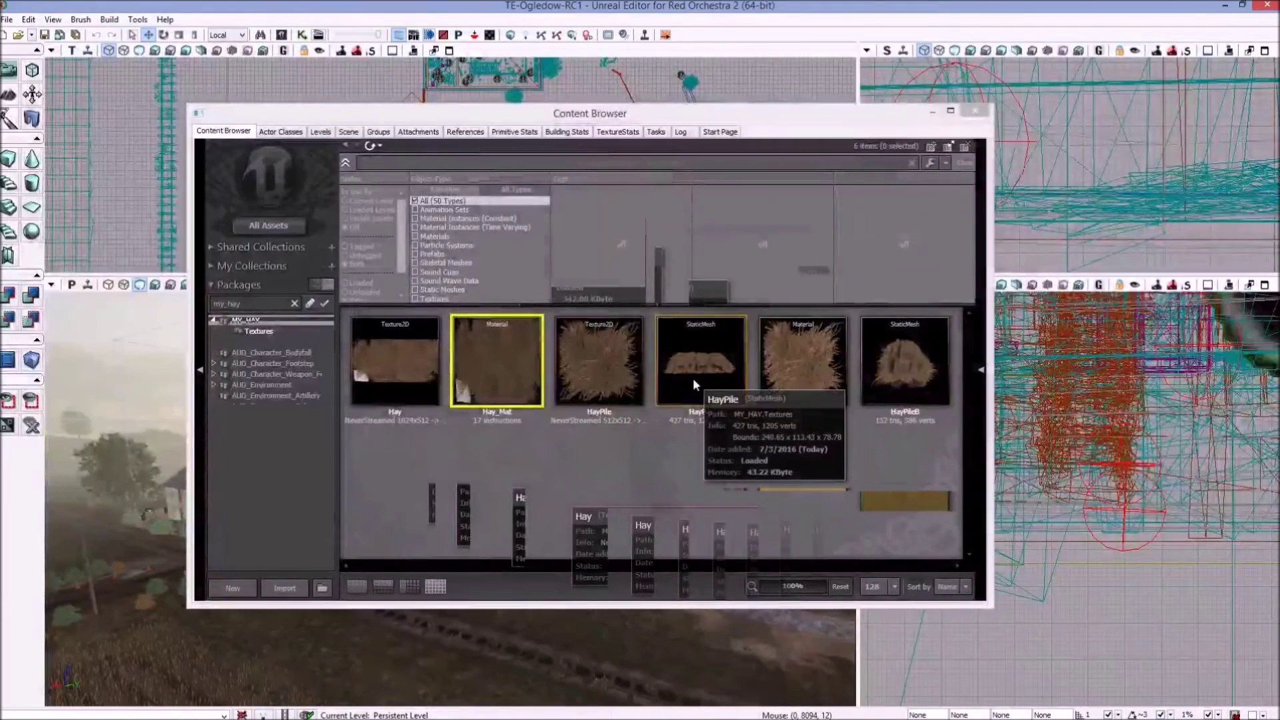
Move the Content Browser aside and select the barn's large hay pile together with all matching static meshes of this class
left_click(693, 378)
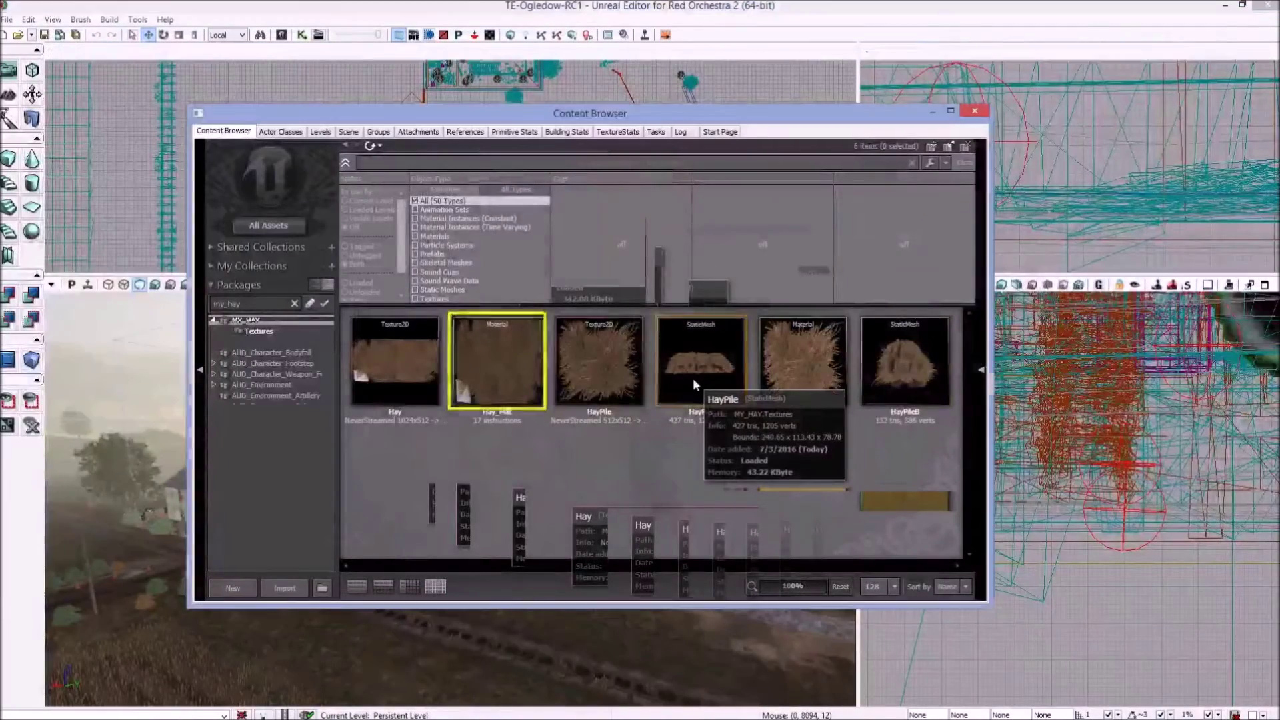
left_click_drag(307, 117, 806, 184)
left_click_drag(573, 565, 599, 514)
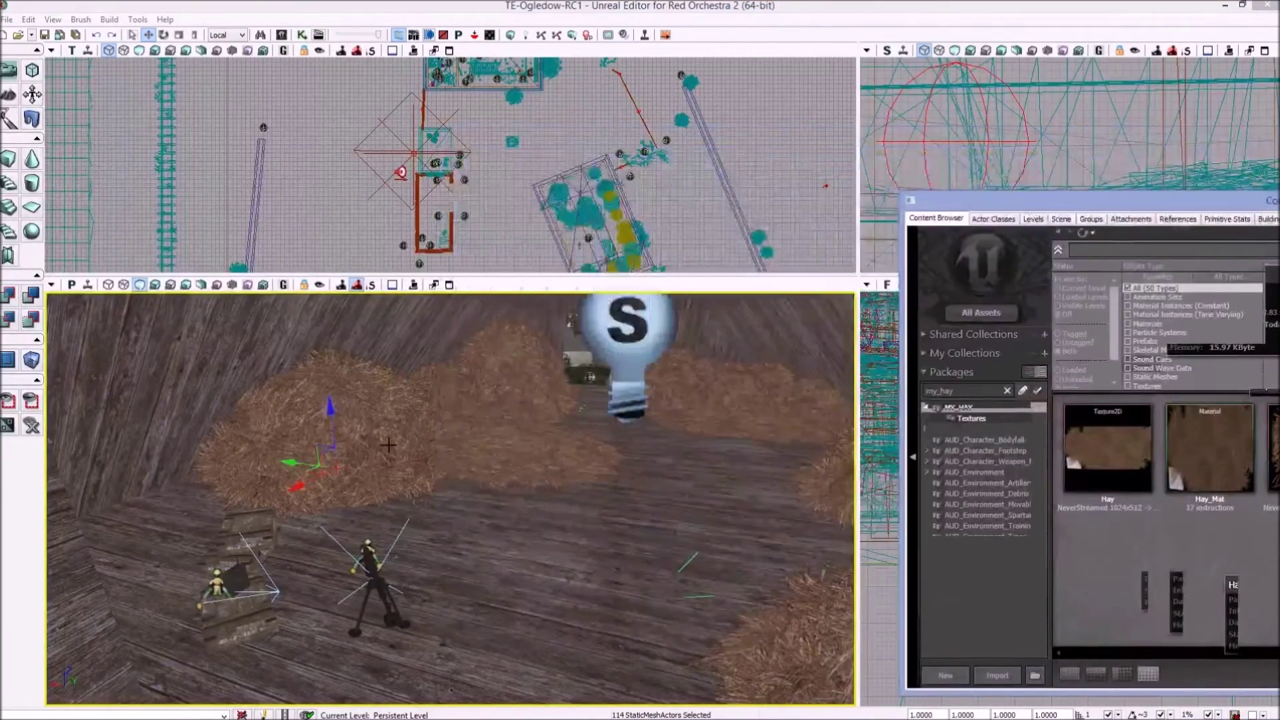
left_click(388, 445)
right_click(392, 451)
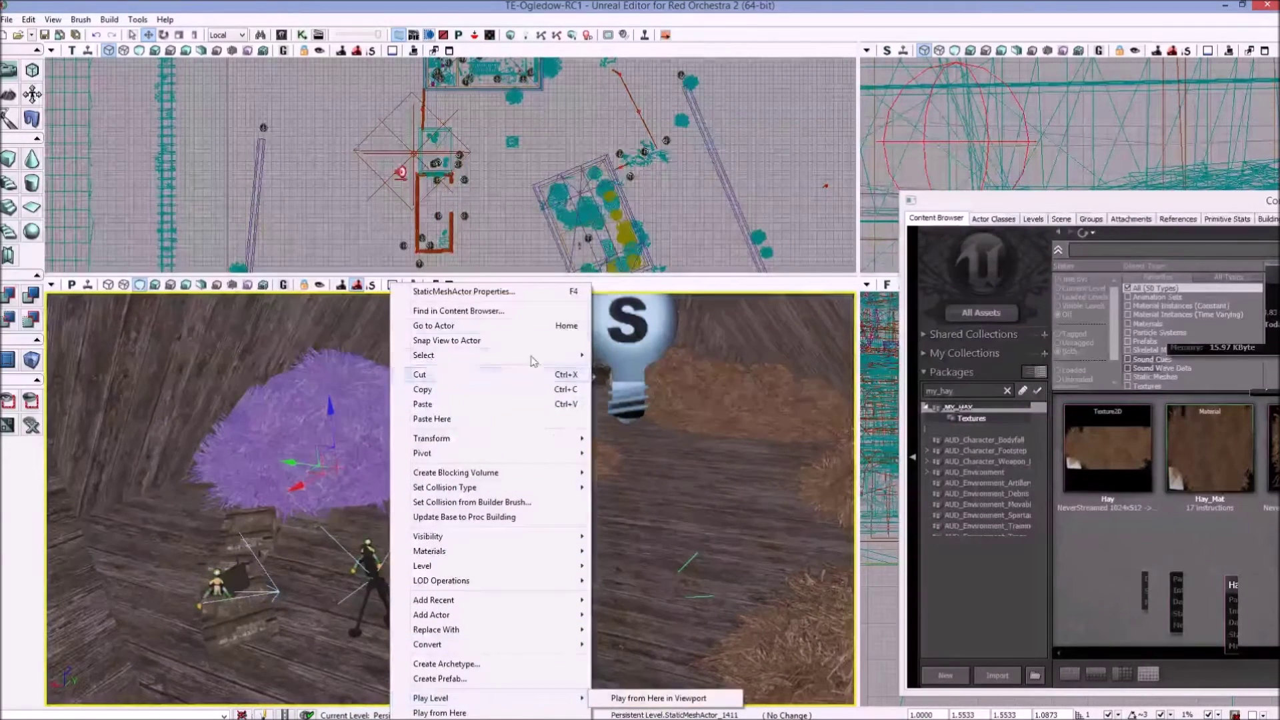
mouse_move(567, 355)
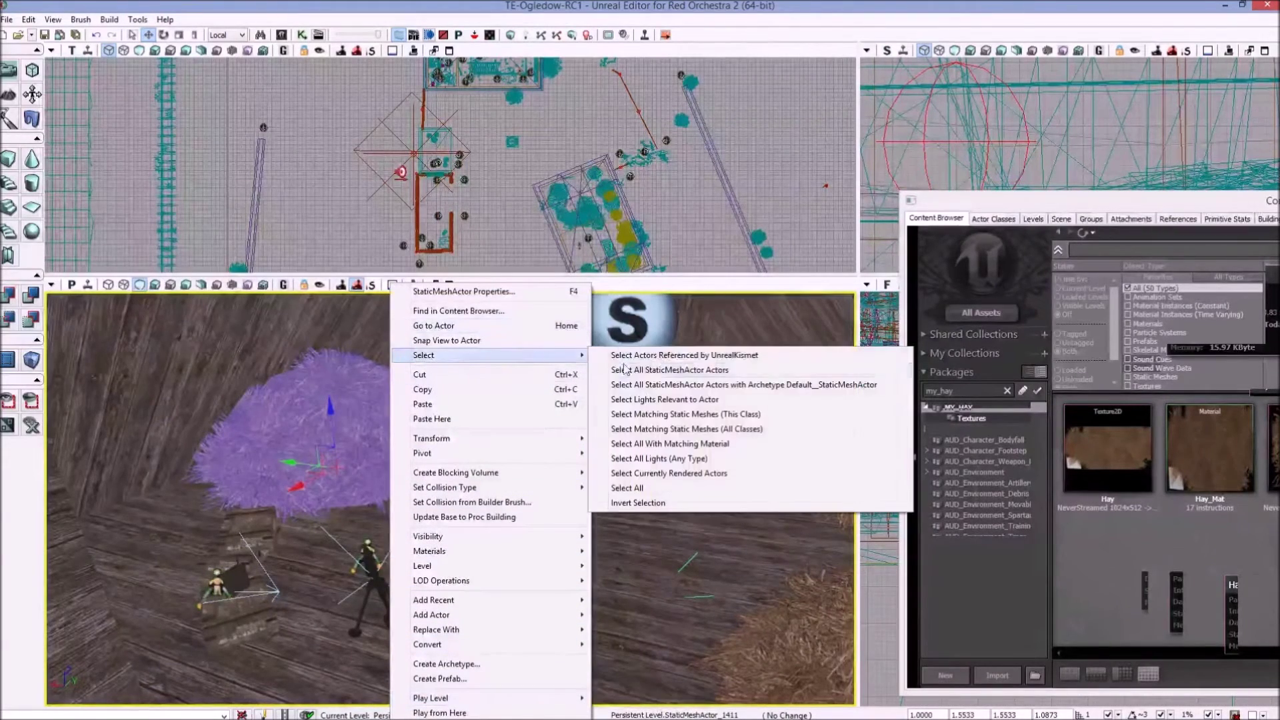
left_click(707, 414)
left_click_drag(569, 459, 569, 478)
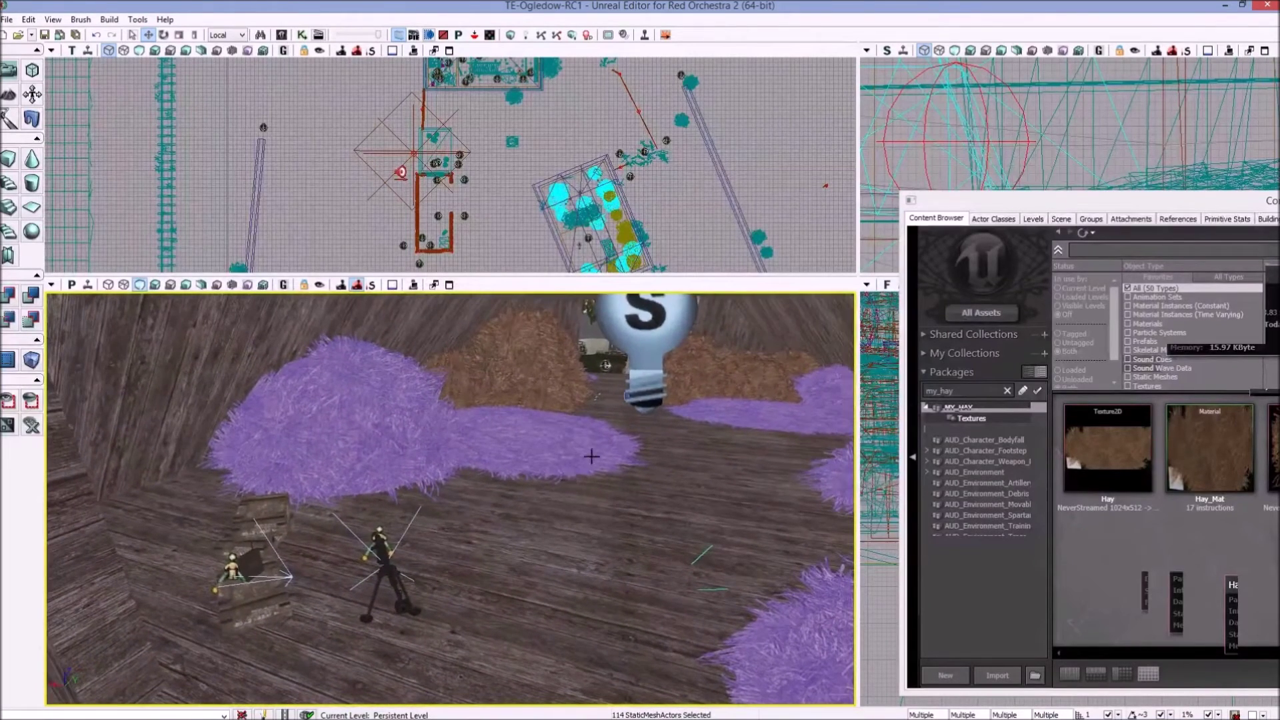
Check the selected hay actors' properties, and replace them all with the static mesh MY_HAY.Textures.HayPileB
key("F4")
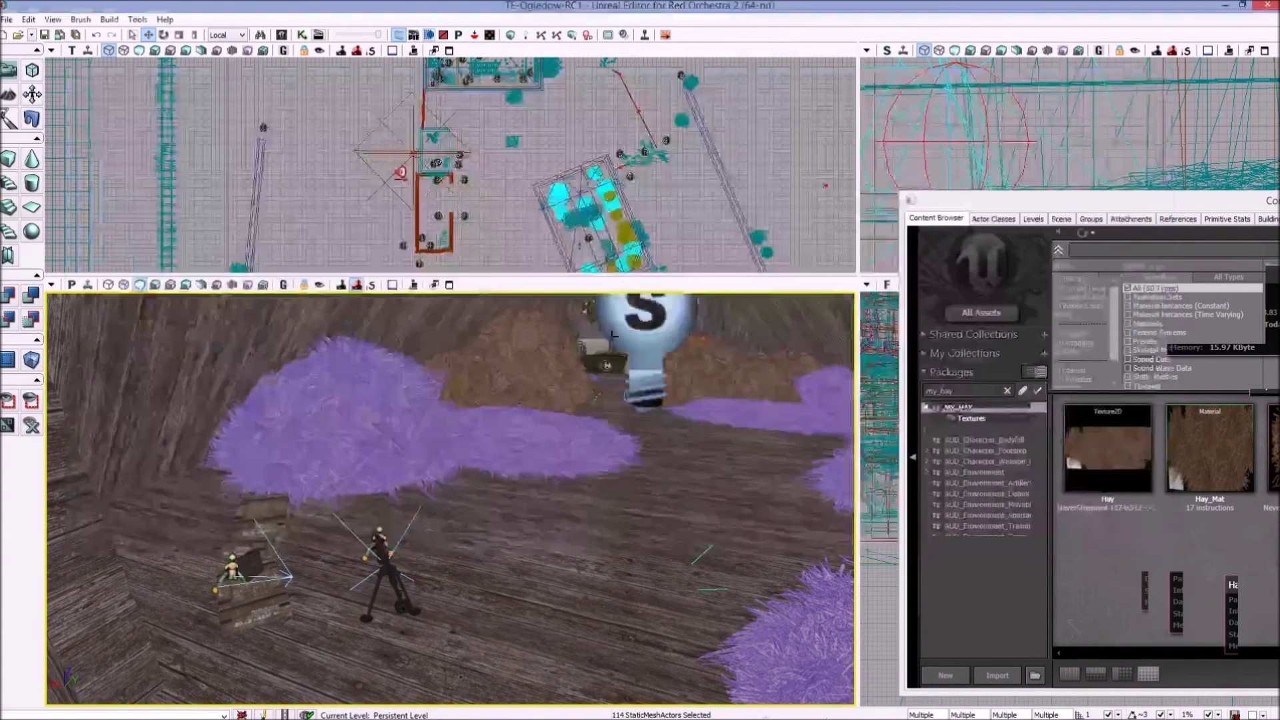
left_click(1159, 78)
right_click(399, 433)
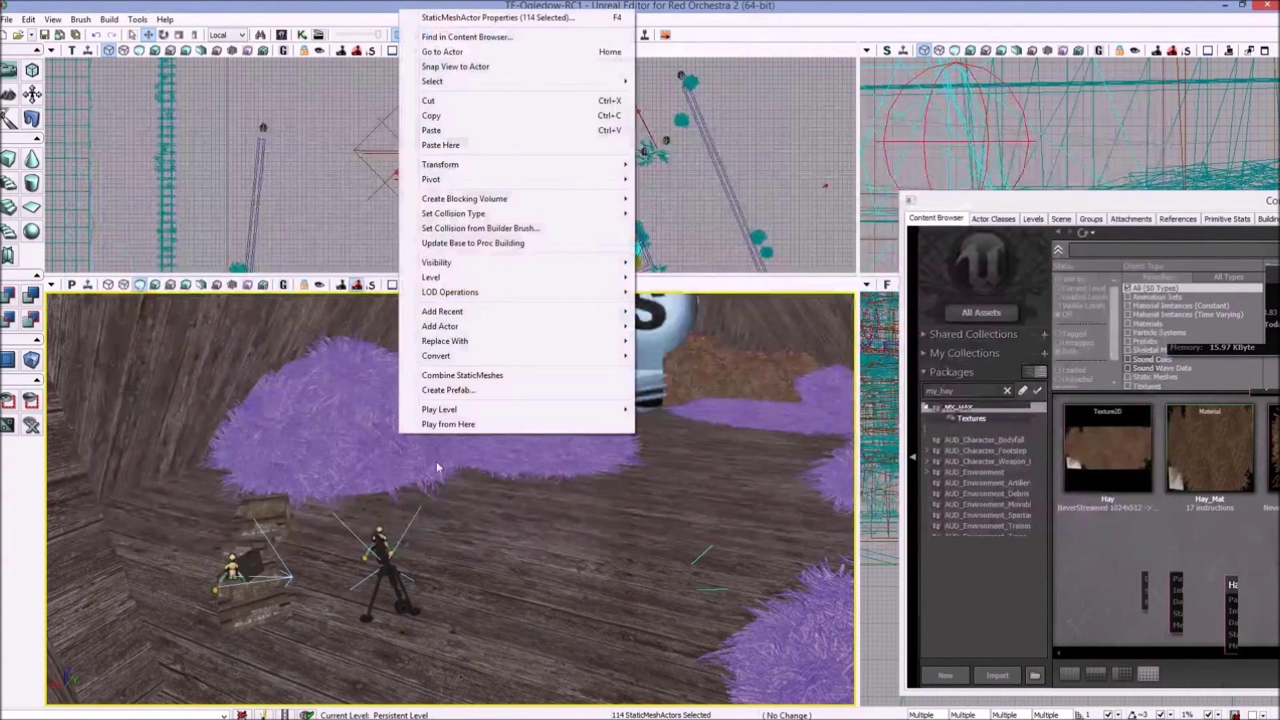
mouse_move(616, 340)
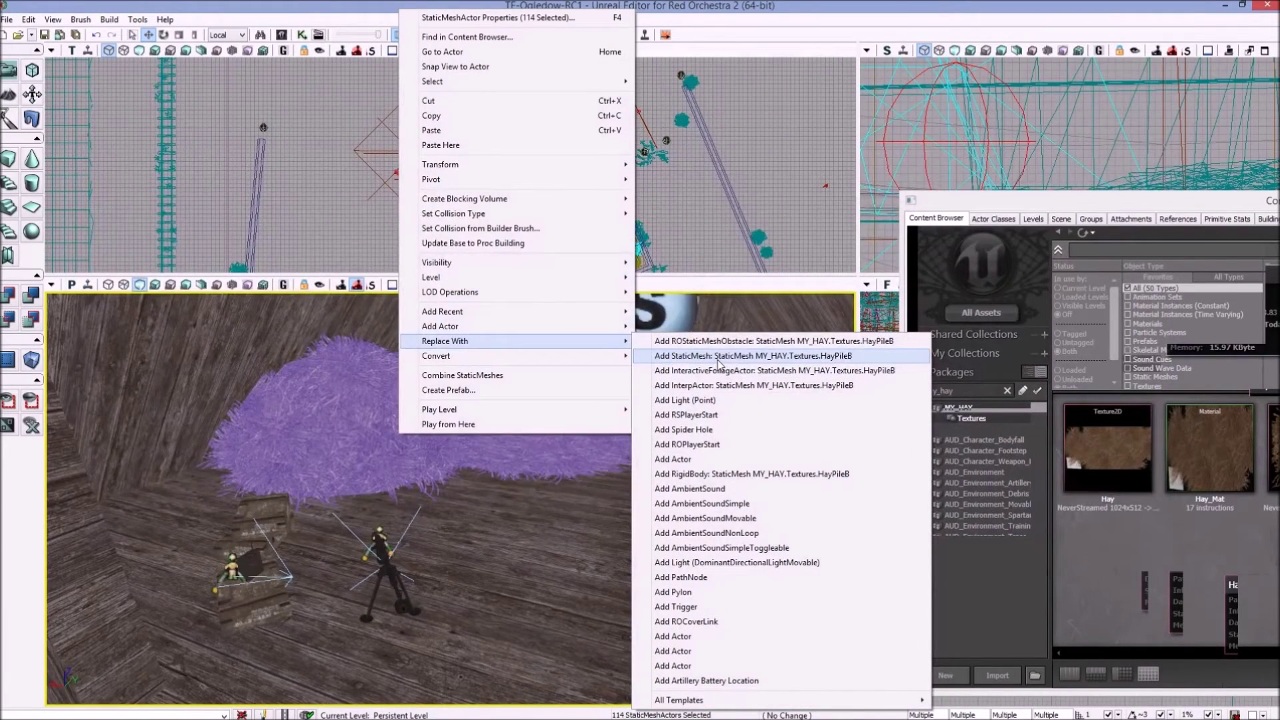
left_click(718, 360)
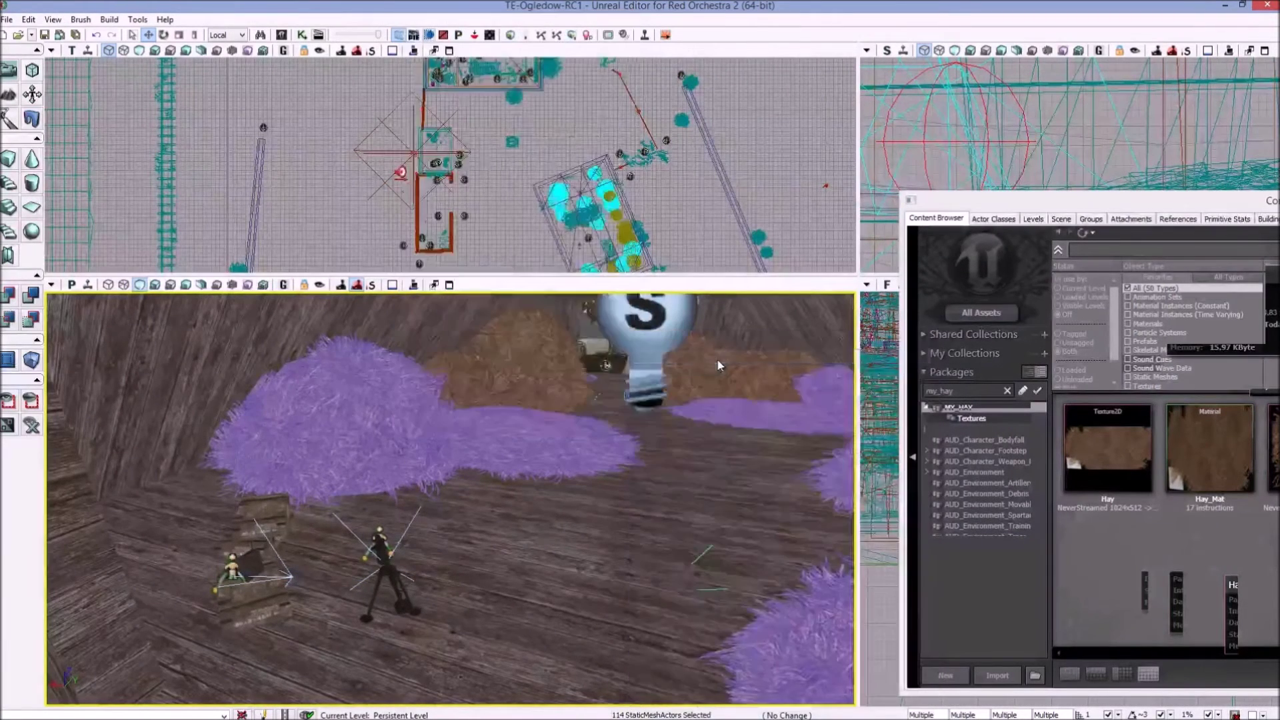
right_click_drag(713, 363, 708, 353)
scroll(599, 376, "down", 15)
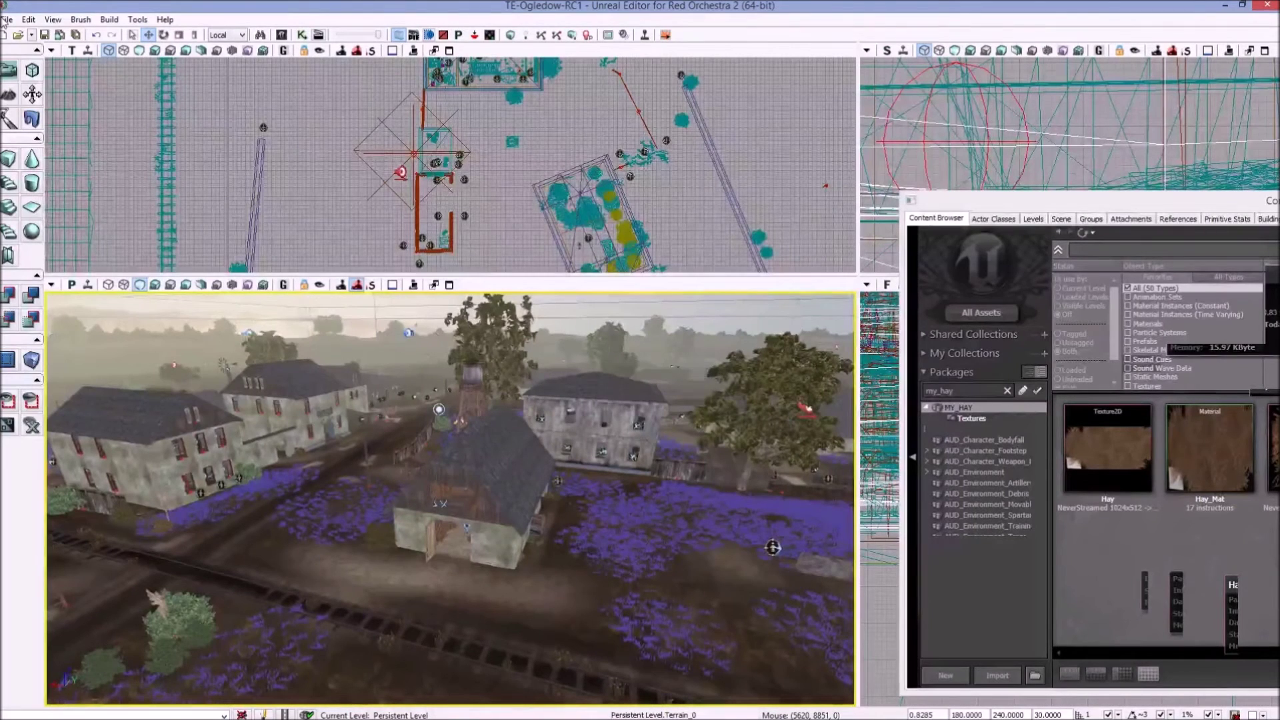
Filter the world properties for "overhead" and locate the assigned Overhead Map Texture in the Content Browser
left_click(53, 20)
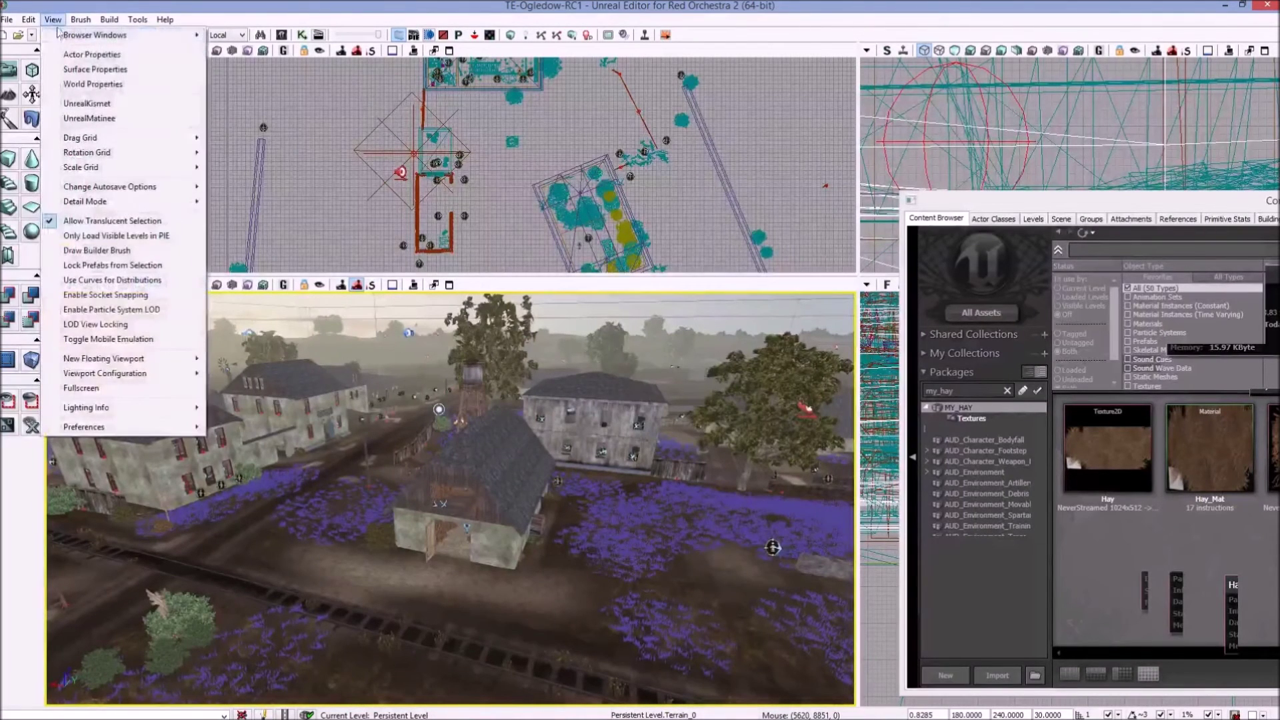
left_click(80, 85)
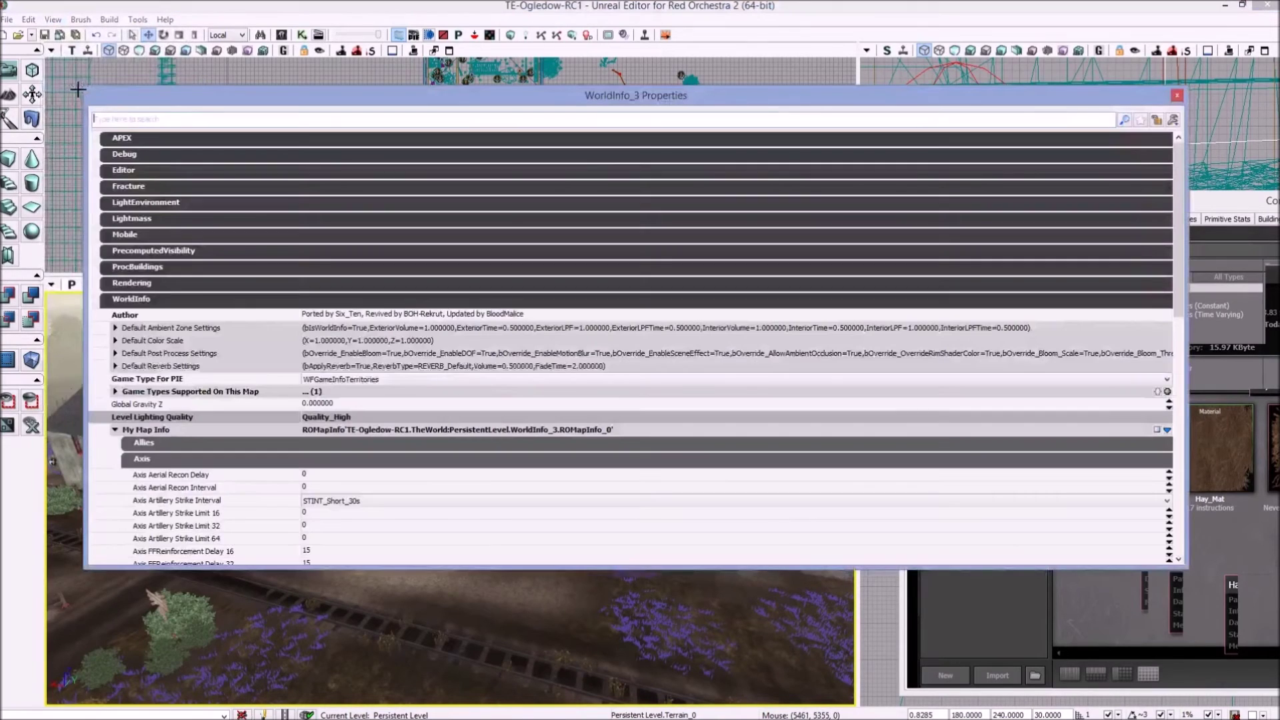
left_click(129, 120)
type("overhead")
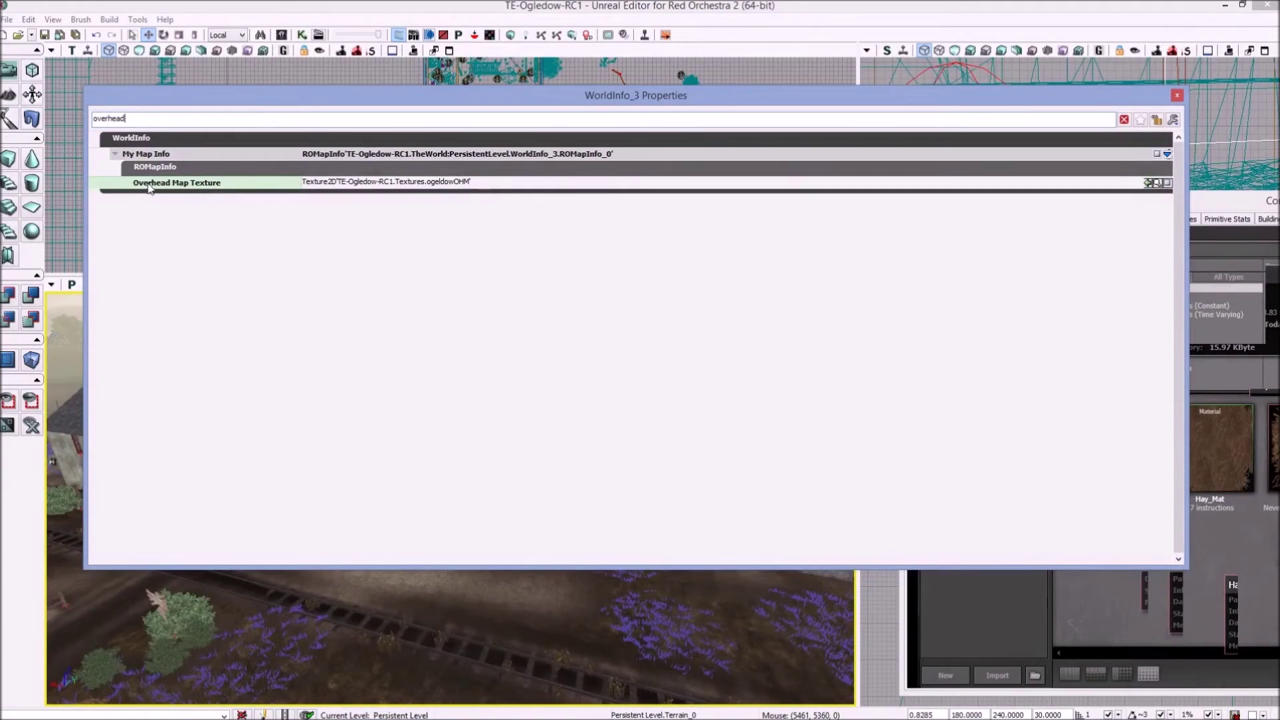
left_click(1159, 184)
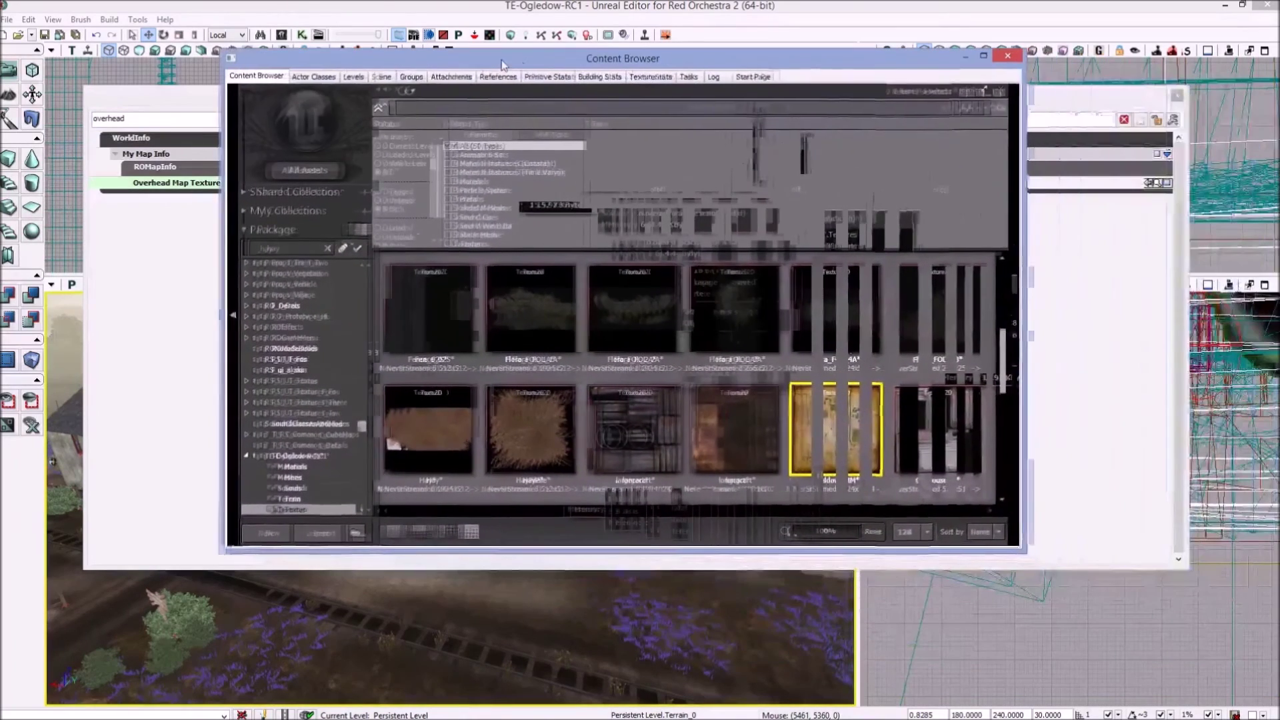
Open the ogeldowOHM texture's properties, set its LODGroup to TEXTUREGROUP_UI, and close the texture viewer
scroll(837, 410, "down", 1)
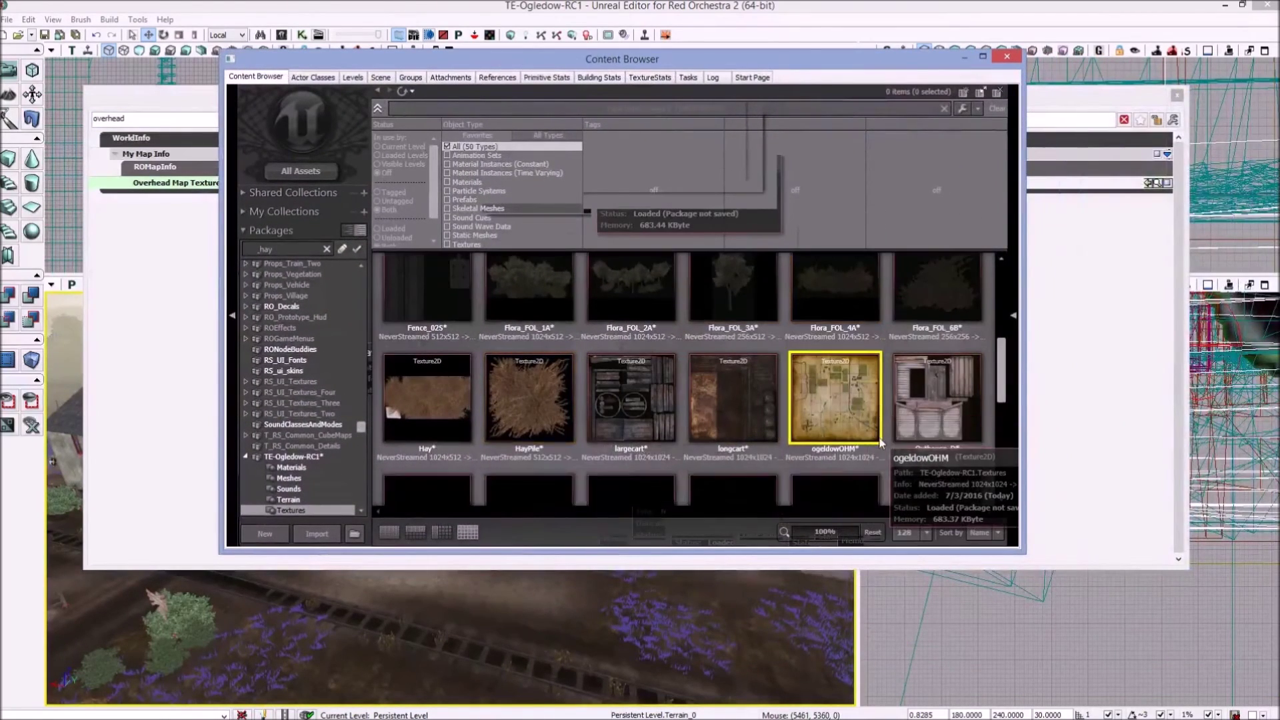
mouse_move(821, 394)
right_click(838, 401)
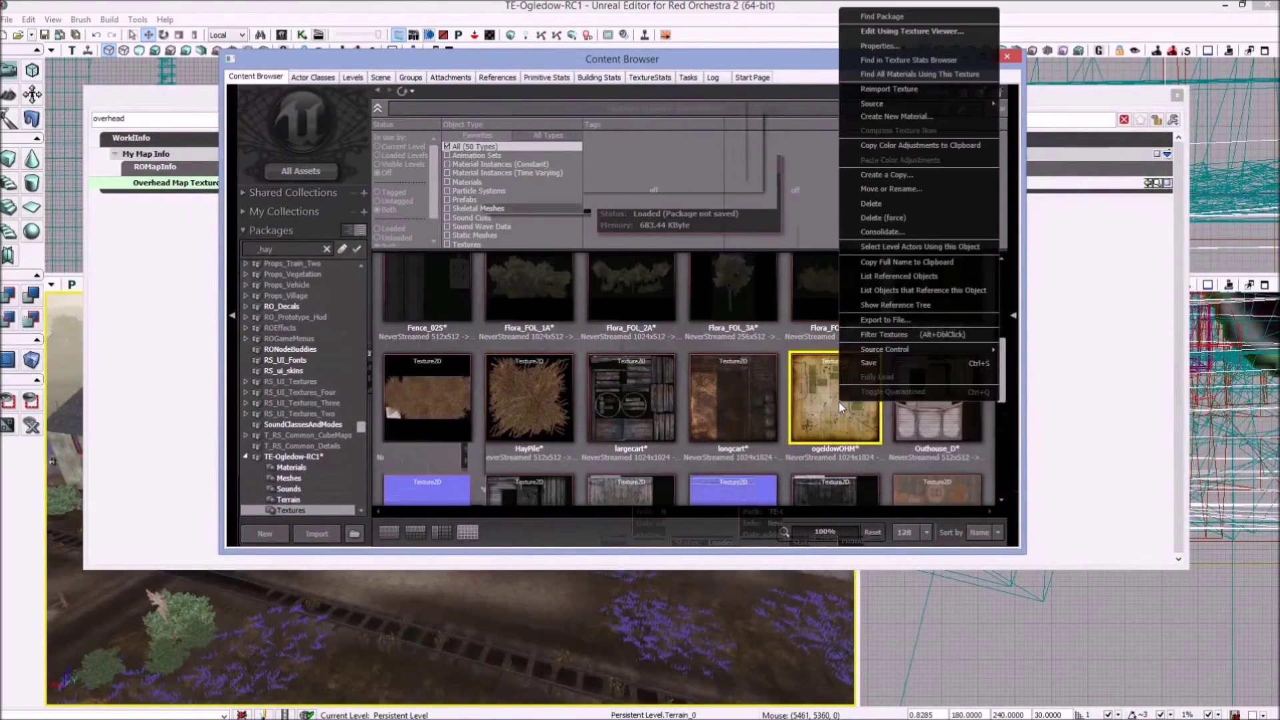
left_click(906, 31)
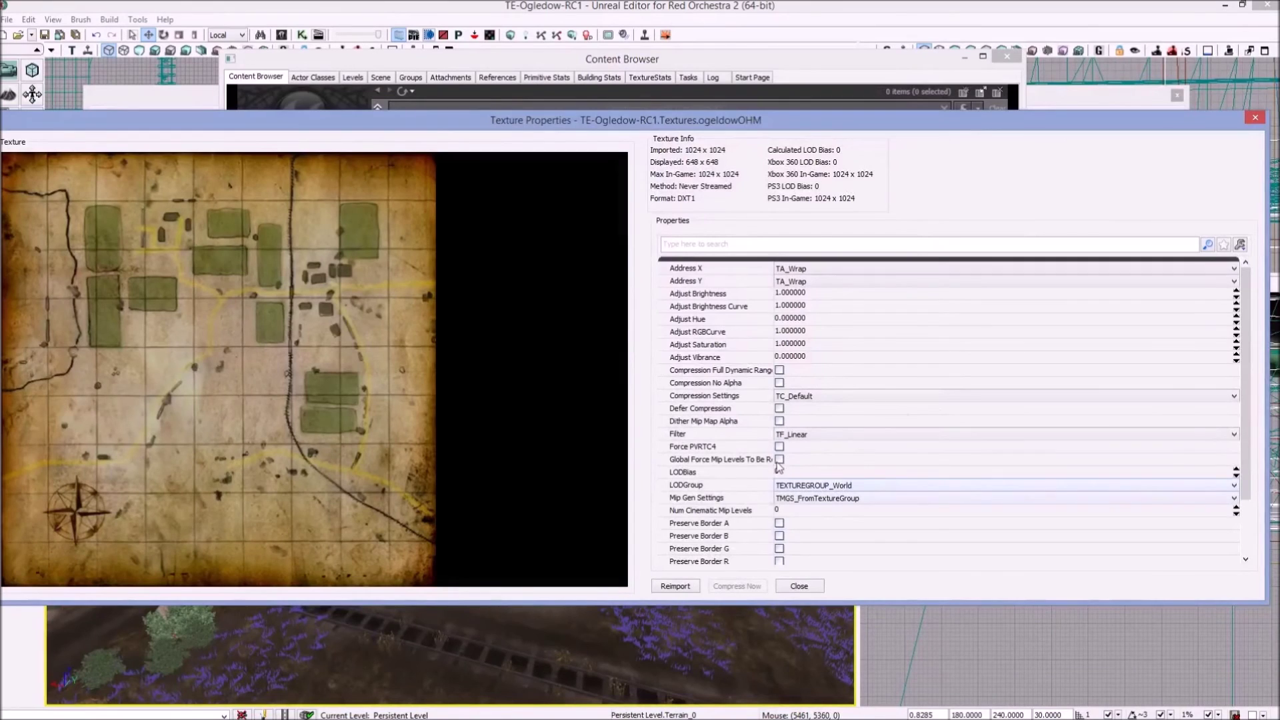
left_click(803, 487)
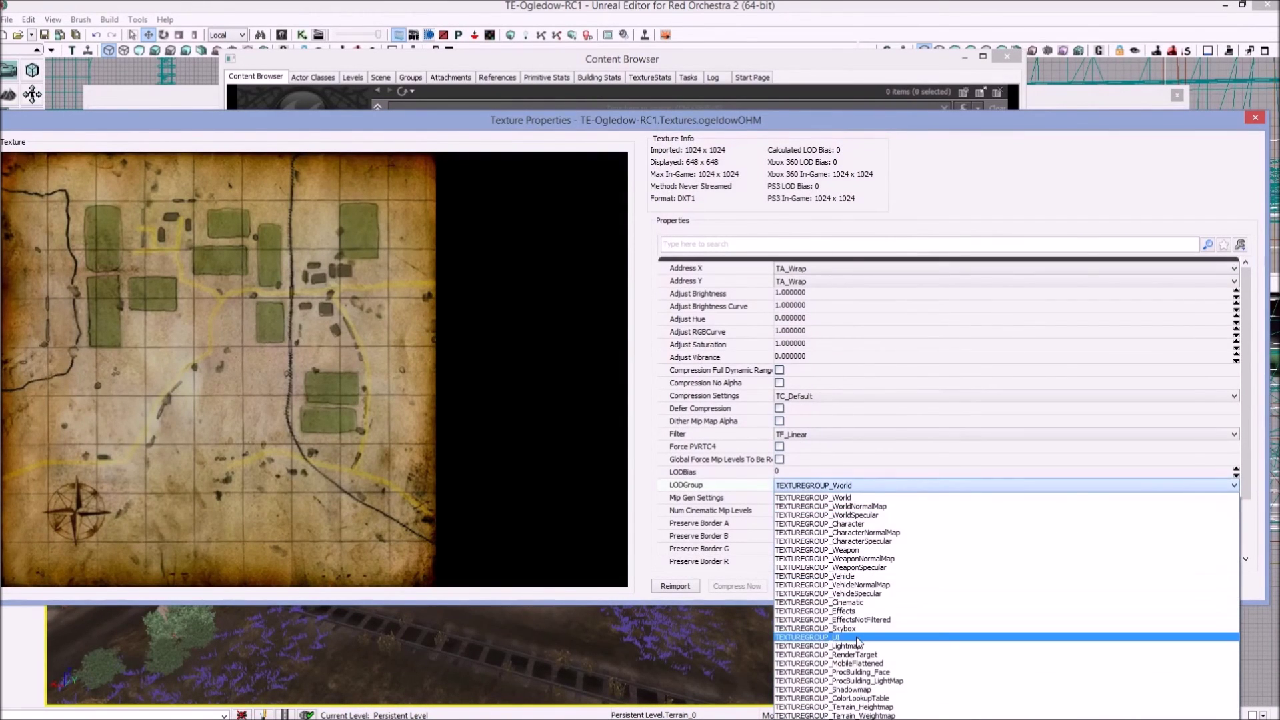
left_click(857, 638)
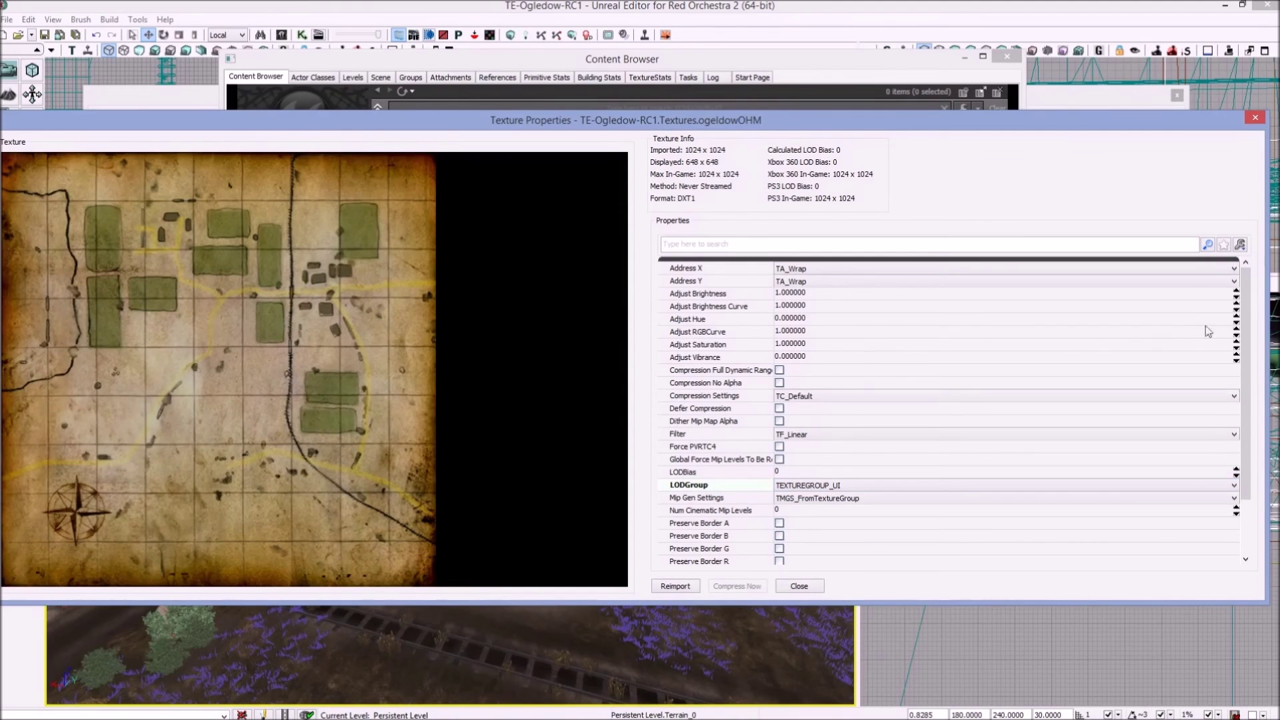
left_click_drag(1243, 304, 965, 552)
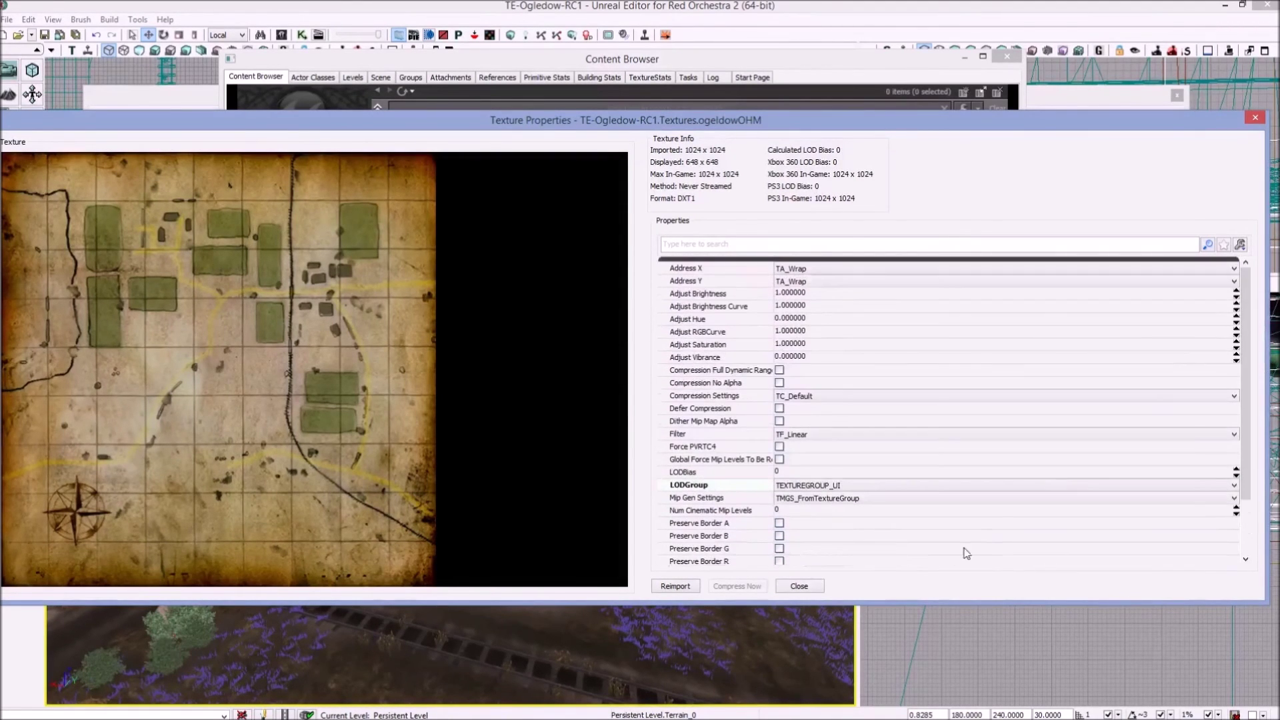
left_click(799, 586)
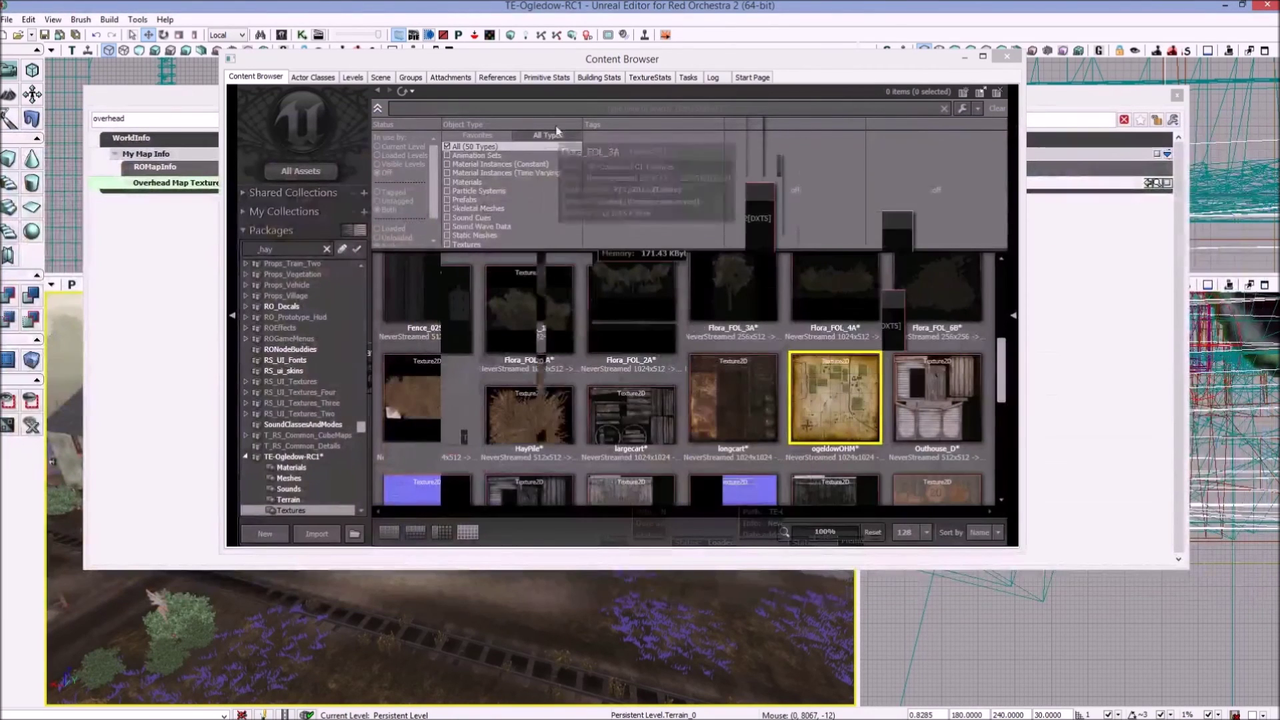
Start saving all modified packages, with TE-Ogledow-RC1 marked for saving
left_click(6, 19)
left_click(72, 106)
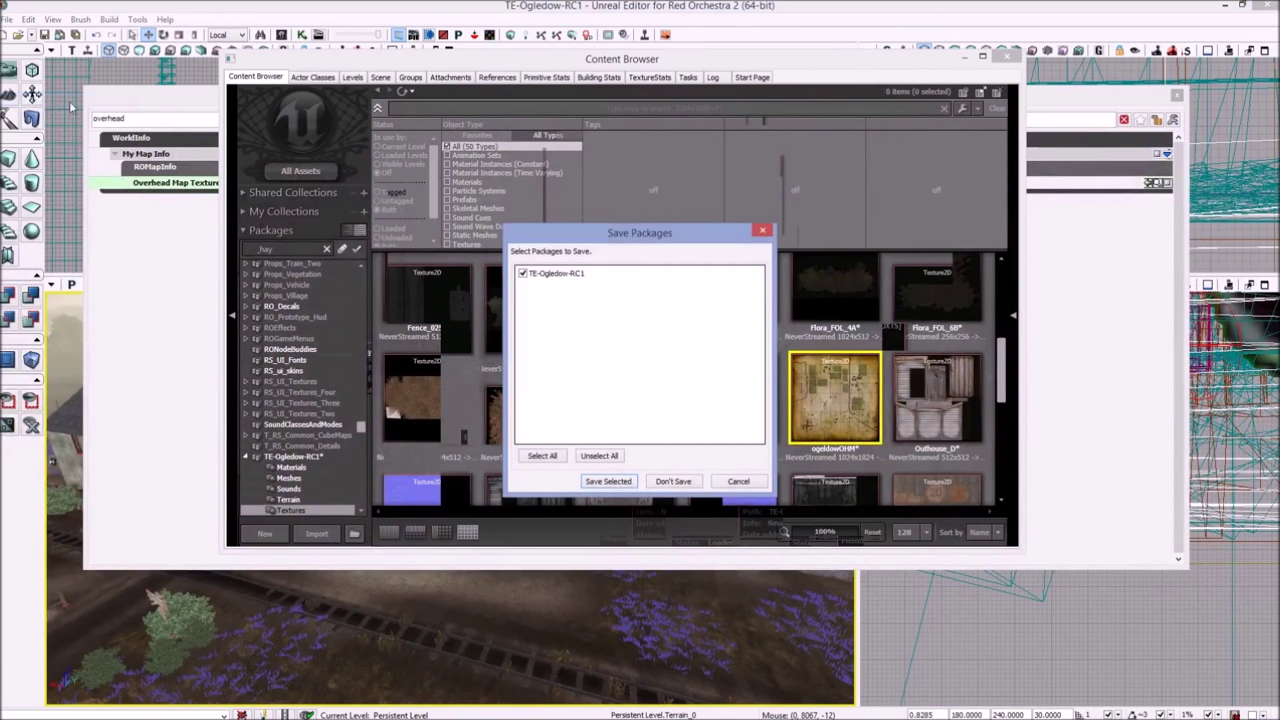